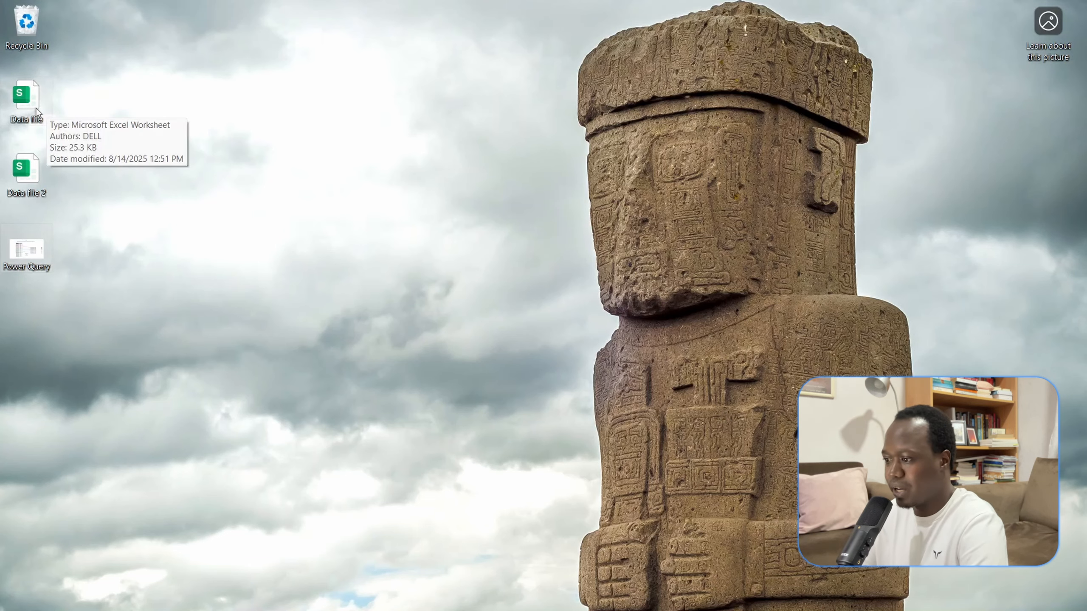
- Open the "Data file" workbook in Excel and load its Date and Conc (mg/m3) table into the Power Query Editor
{"action": "double_click", "coordinate": [35, 108]}
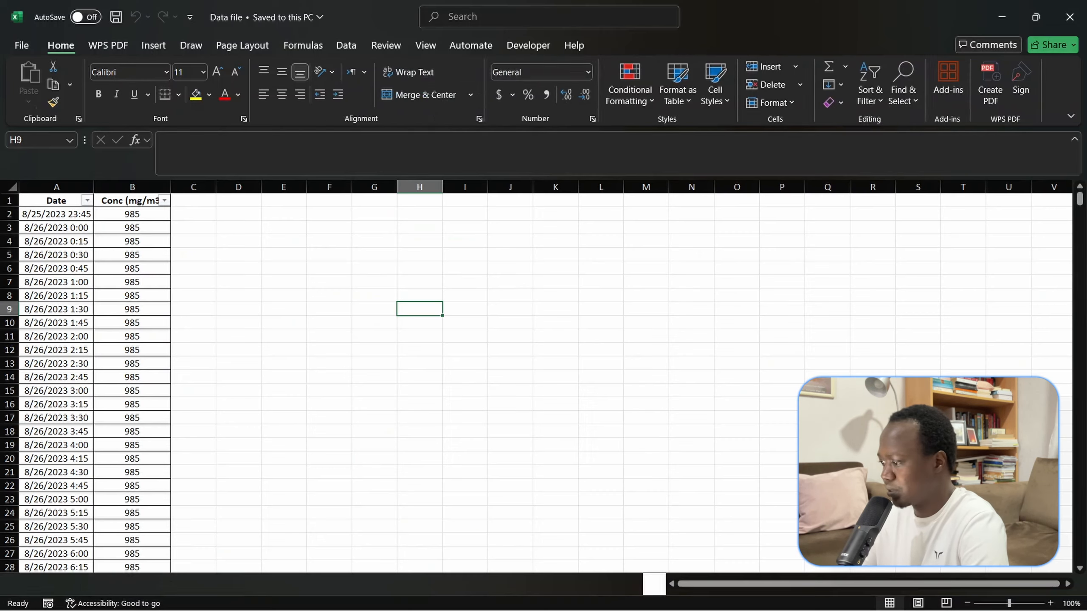
{"action": "left_click", "coordinate": [120, 285]}
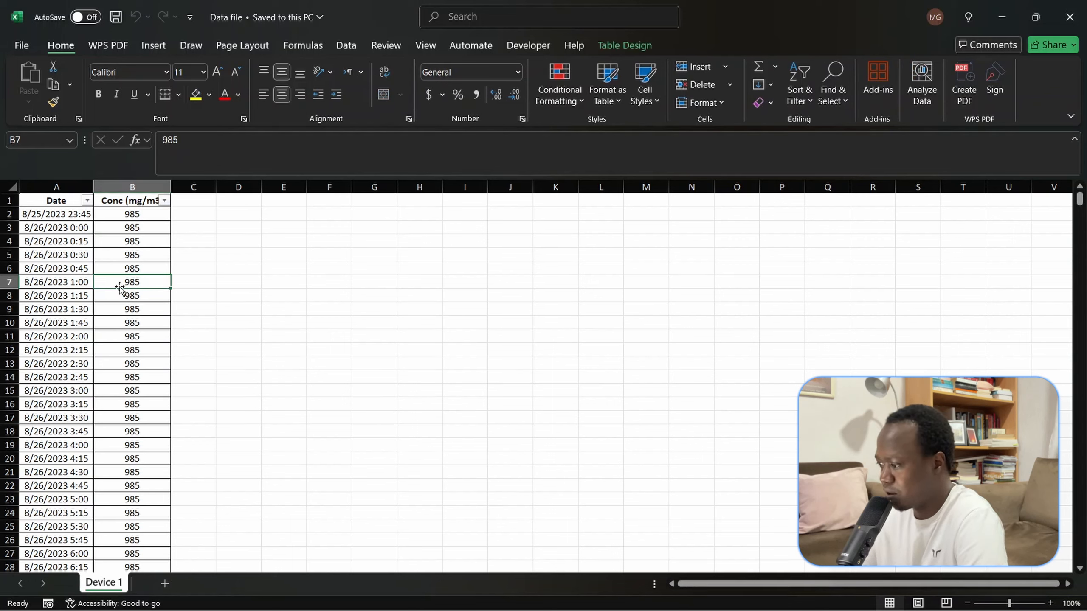
{"action": "left_click", "coordinate": [341, 51]}
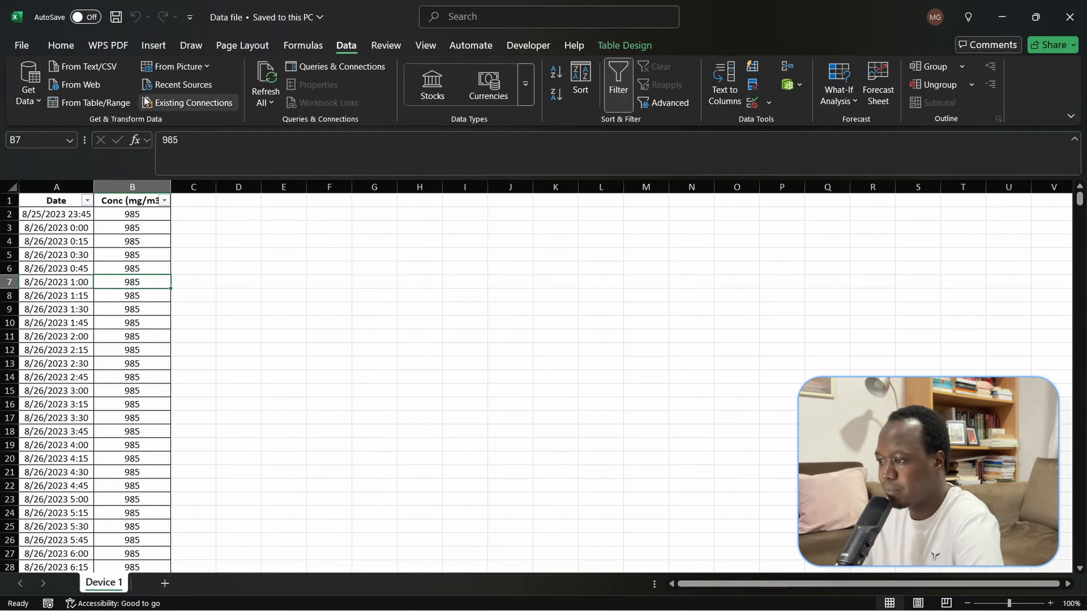
{"action": "left_click", "coordinate": [111, 109]}
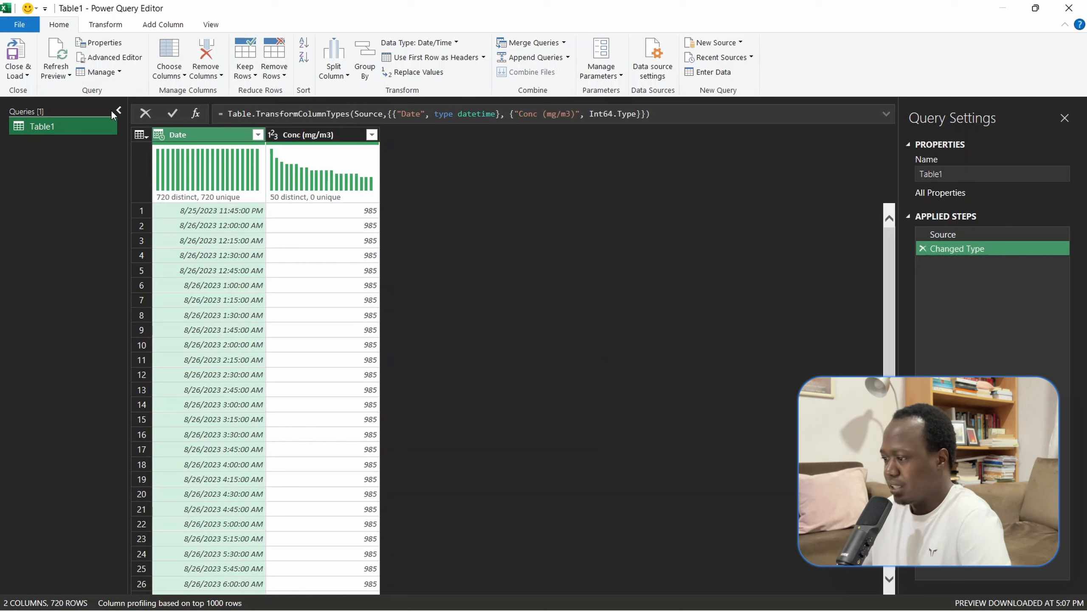
- Add a custom column that extracts the minutes from the Date column with the formula Time.Minute([Date])
{"action": "left_click", "coordinate": [164, 27]}
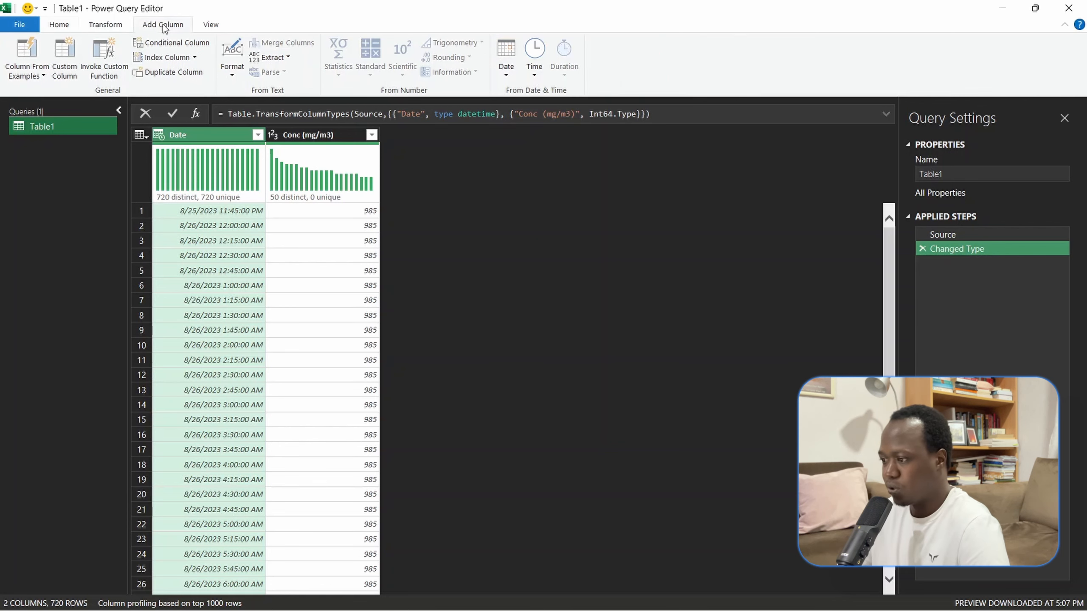
{"action": "left_click", "coordinate": [69, 70]}
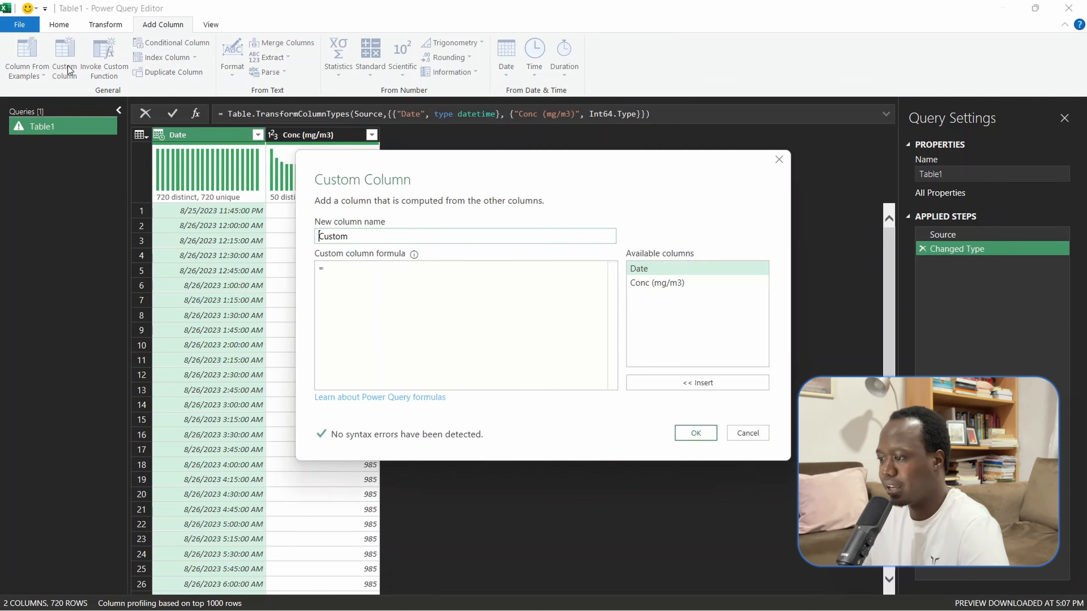
{"action": "left_click", "coordinate": [352, 267]}
{"action": "type", "text": "Time.Miu"}
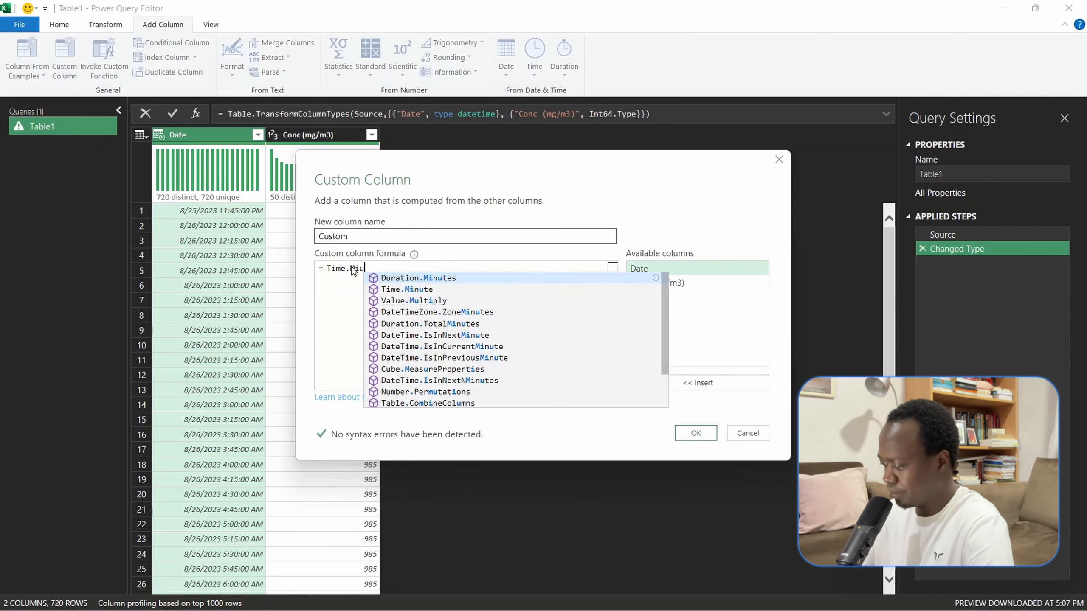
{"action": "key", "text": "BackSpace"}
{"action": "type", "text": "nute("}
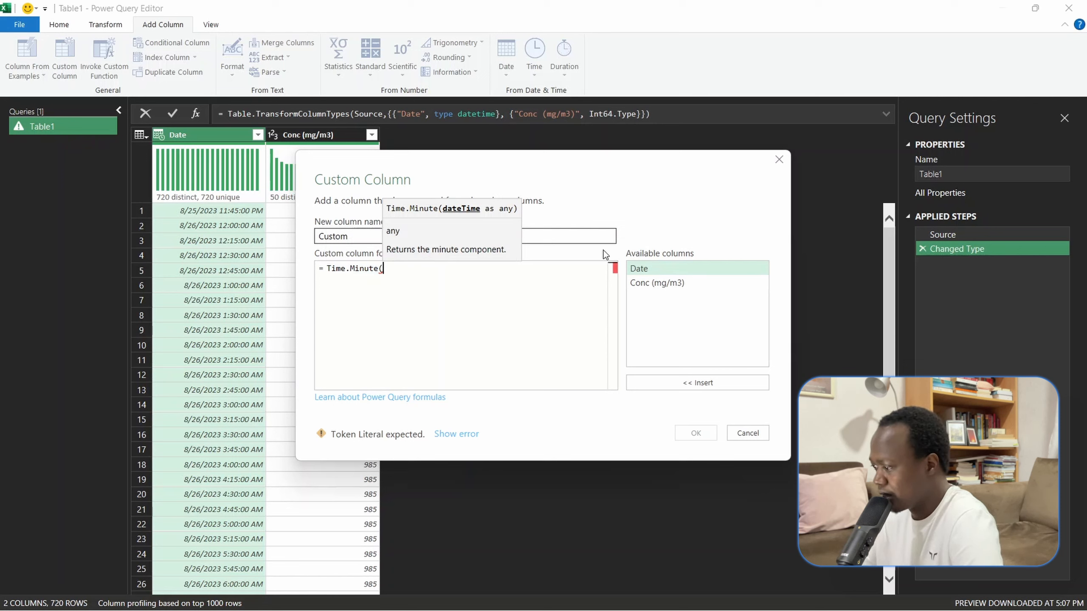
{"action": "left_click", "coordinate": [676, 268]}
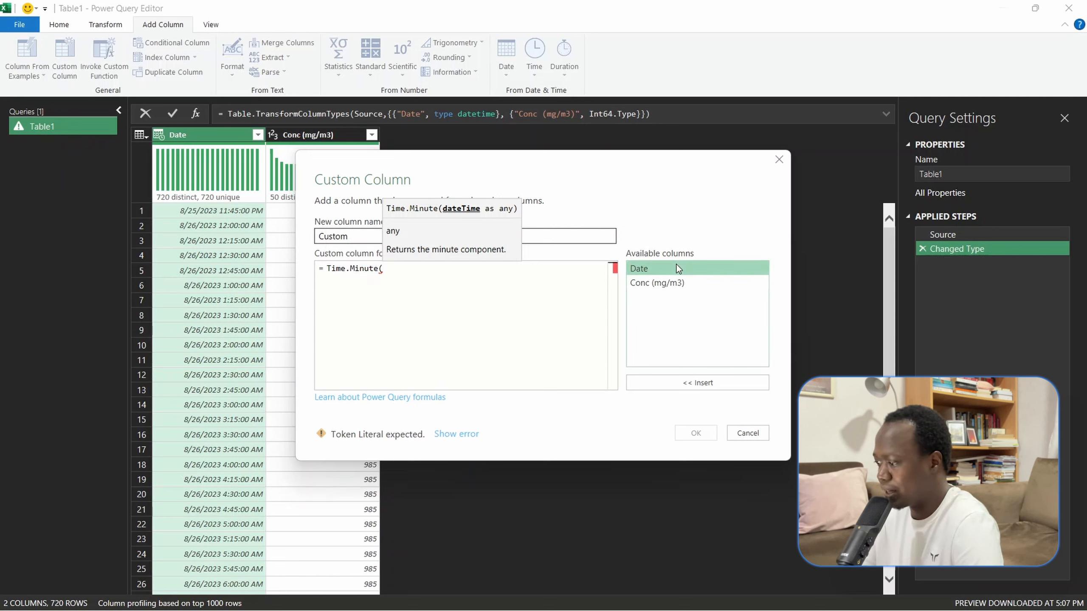
{"action": "left_click", "coordinate": [709, 383]}
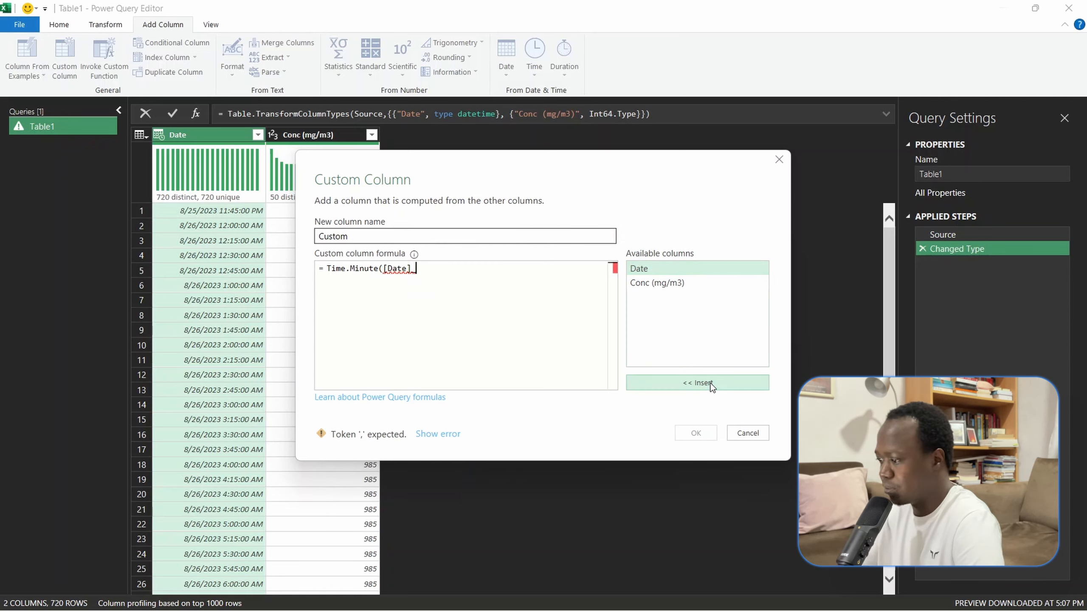
{"action": "type", "text": ")"}
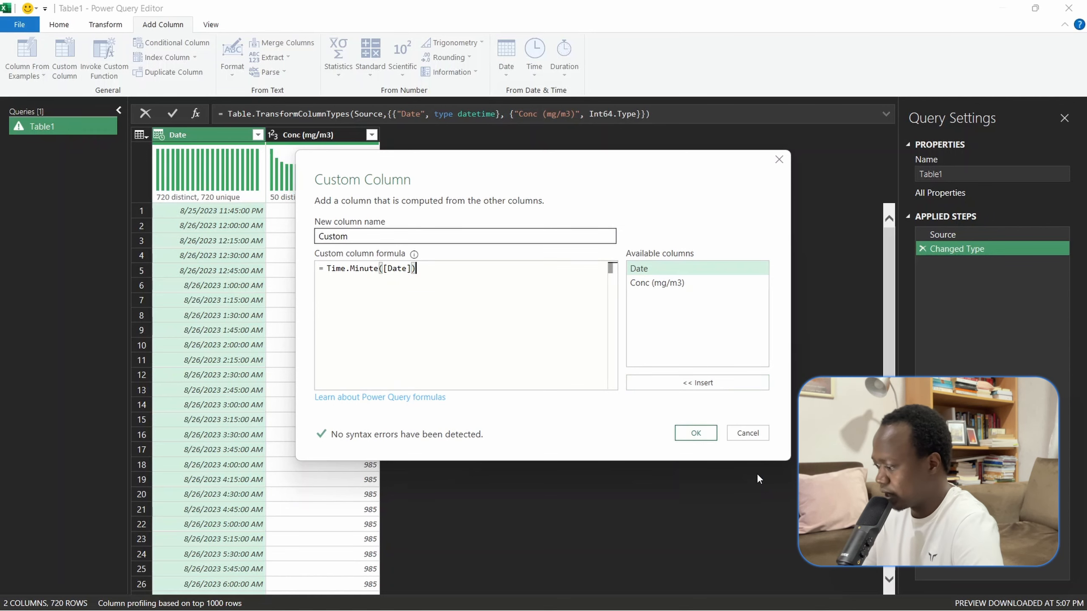
{"action": "left_click", "coordinate": [702, 433]}
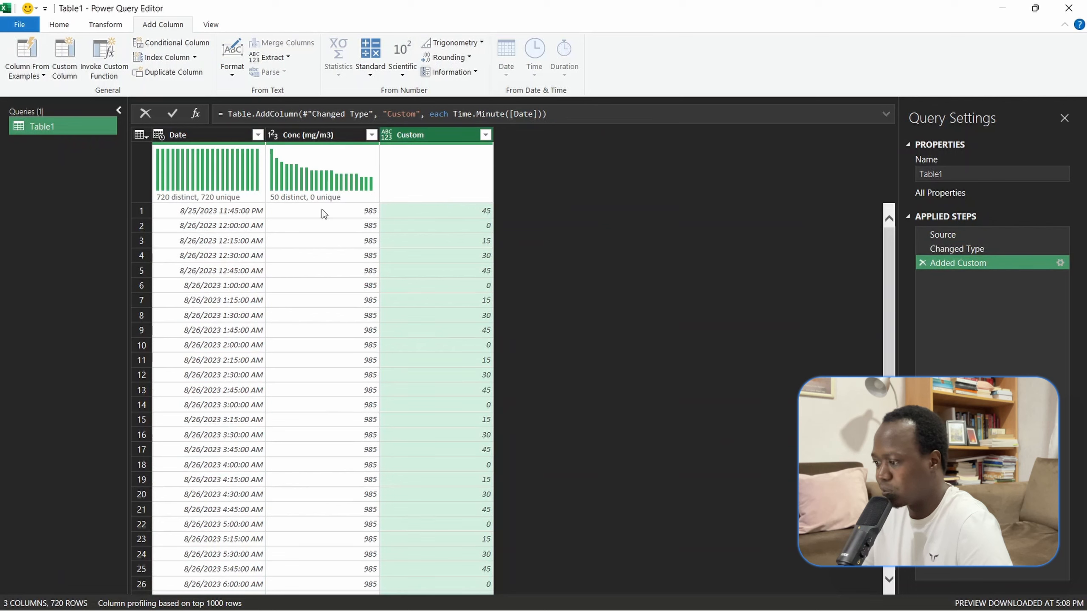
- Edit the Added Custom step so its formula reads if Time.Minute([Date]) = 0 then 1 else 0
{"action": "left_click", "coordinate": [248, 215]}
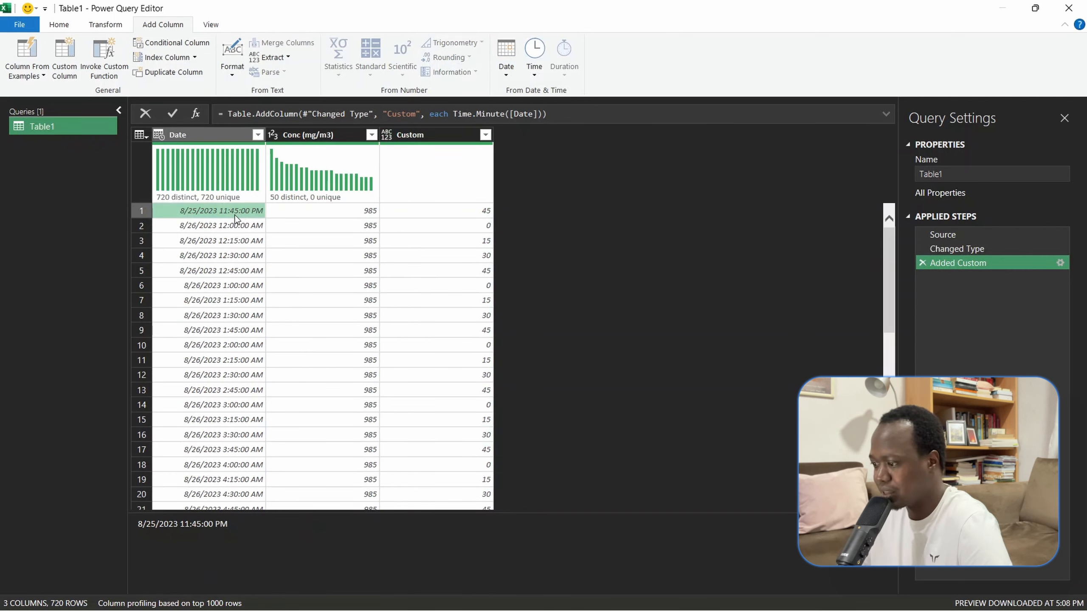
{"action": "left_click", "coordinate": [437, 192]}
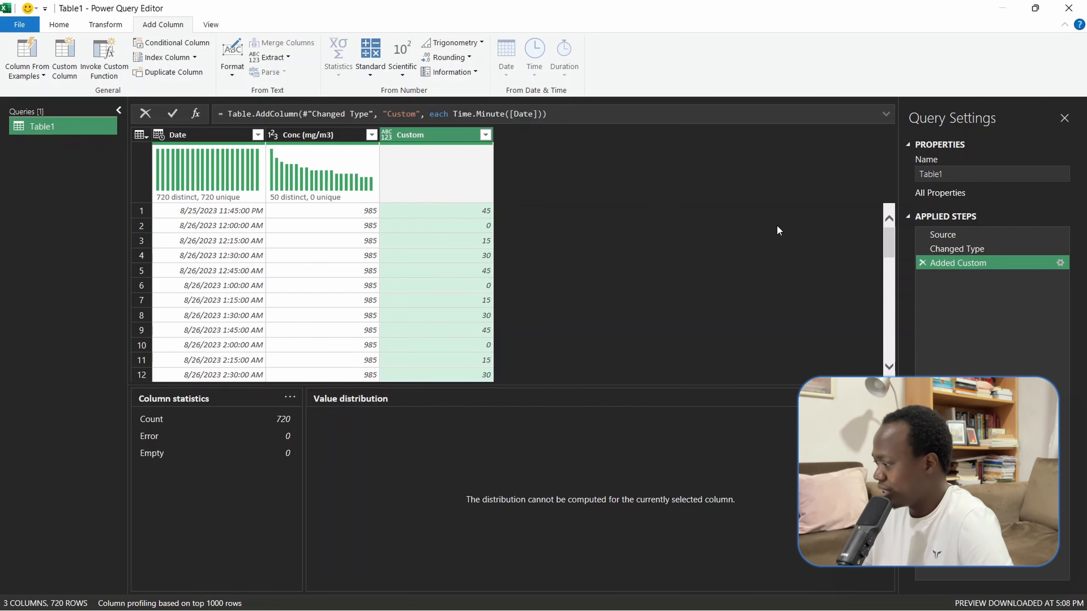
{"action": "double_click", "coordinate": [943, 265]}
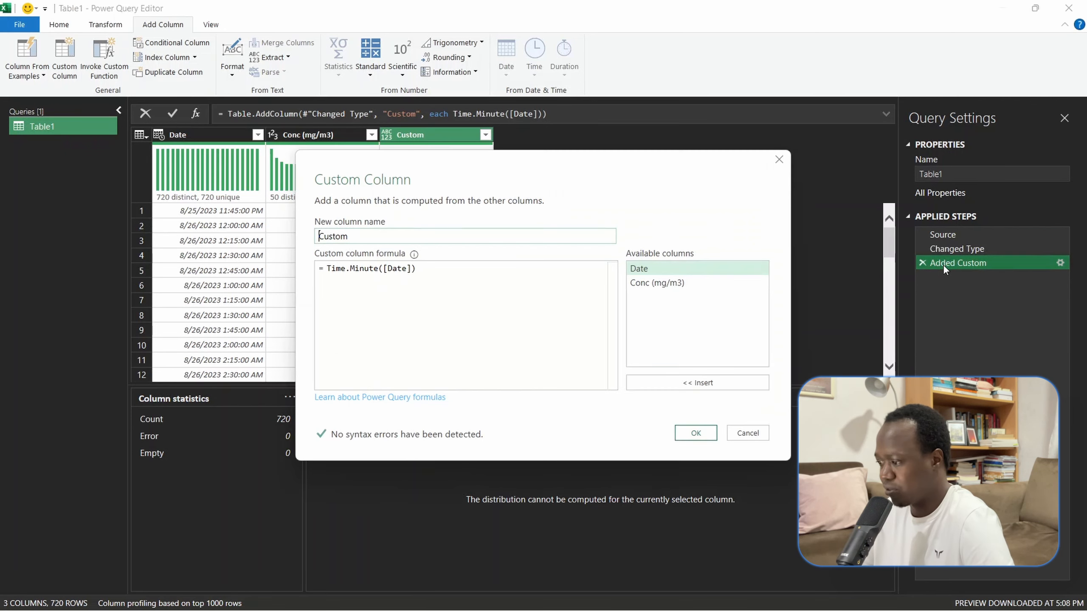
{"action": "left_click", "coordinate": [328, 270]}
{"action": "type", "text": "if"}
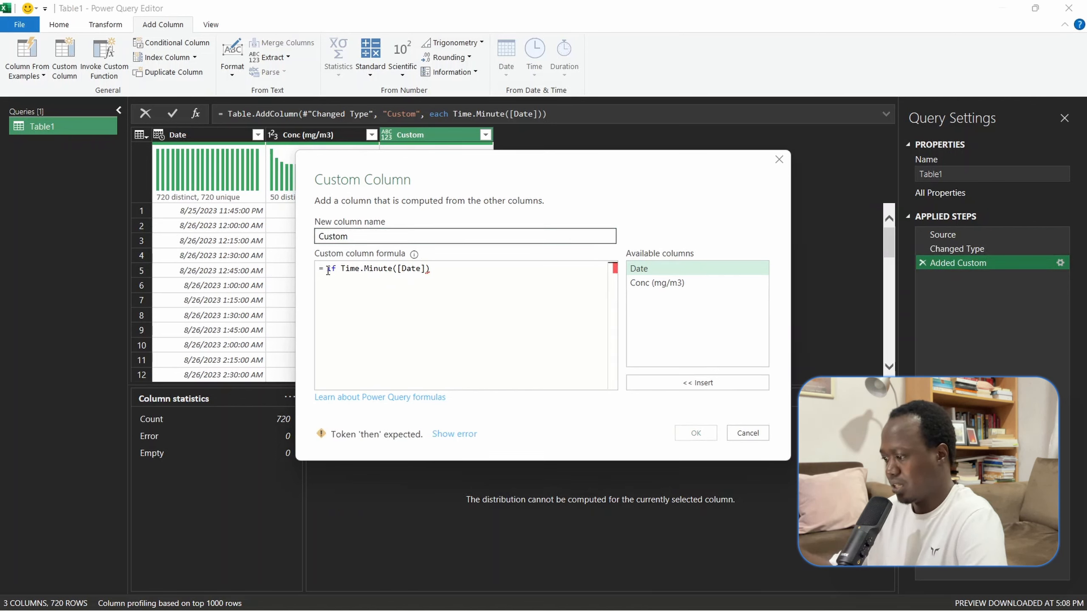
{"action": "left_click", "coordinate": [454, 270]}
{"action": "type", "text": "="}
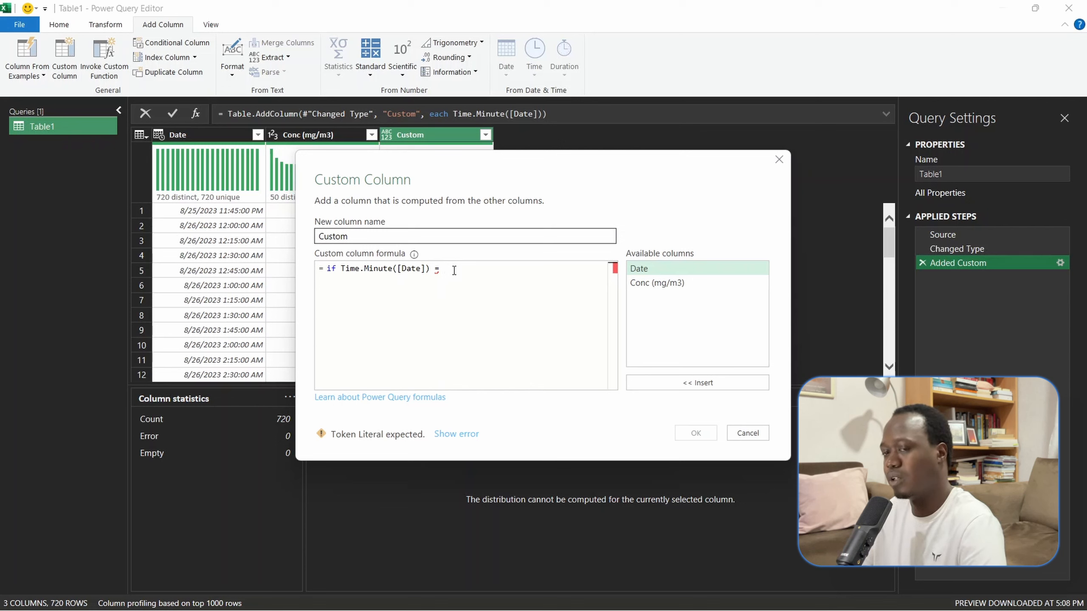
{"action": "type", "text": "0"}
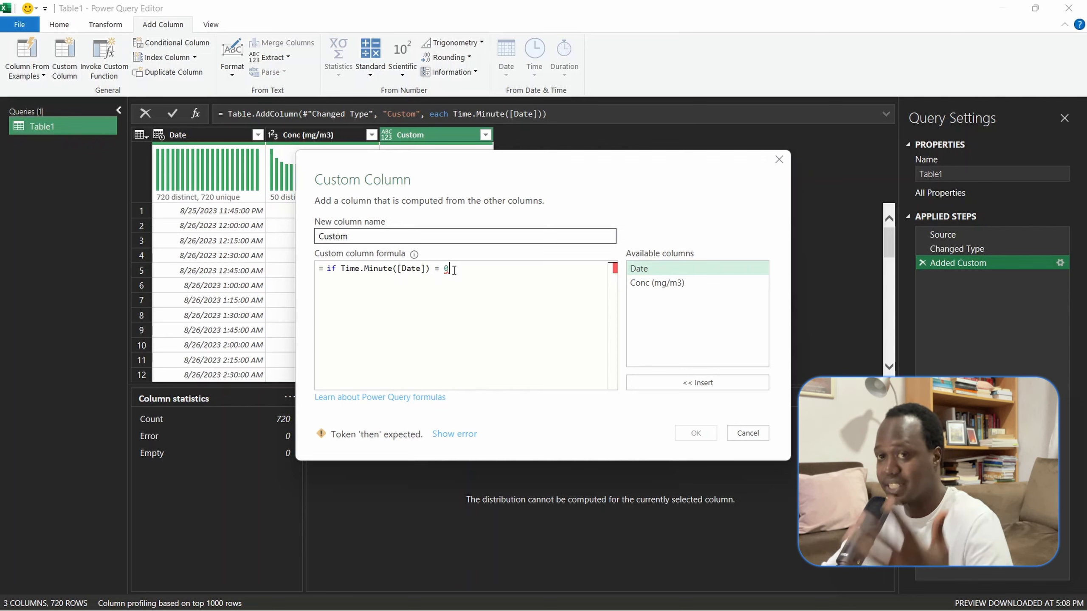
{"action": "type", "text": " the"}
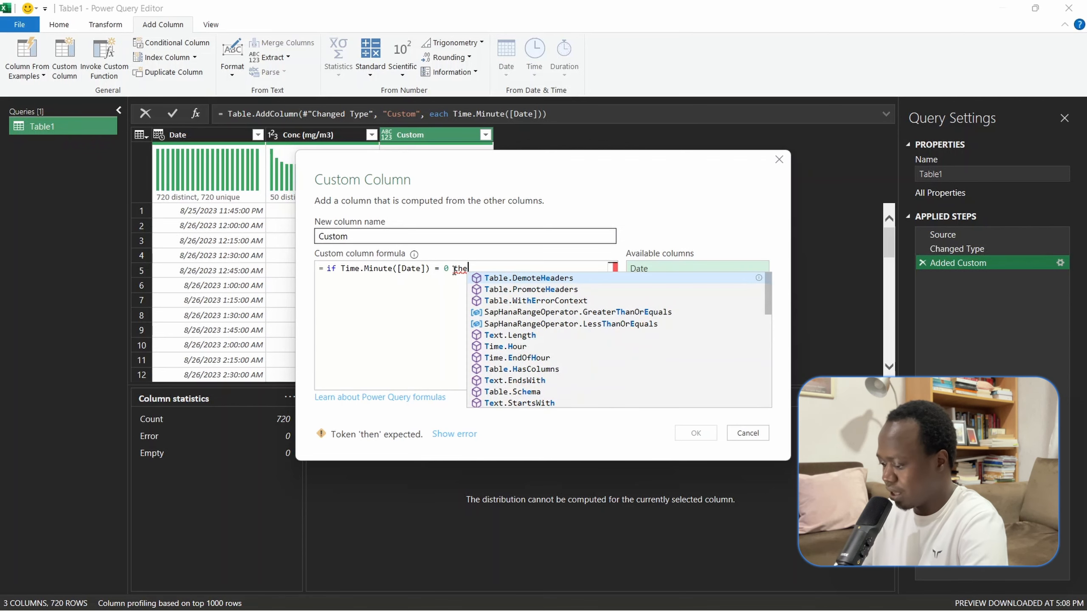
{"action": "type", "text": "n 1 else 1"}
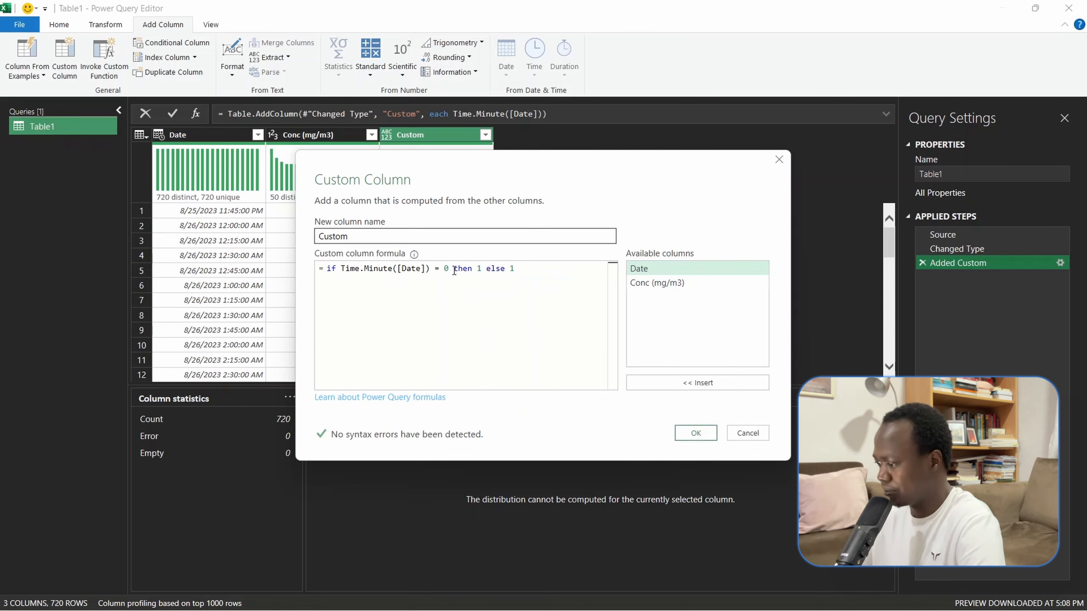
{"action": "key", "text": "BackSpace"}
{"action": "type", "text": "0"}
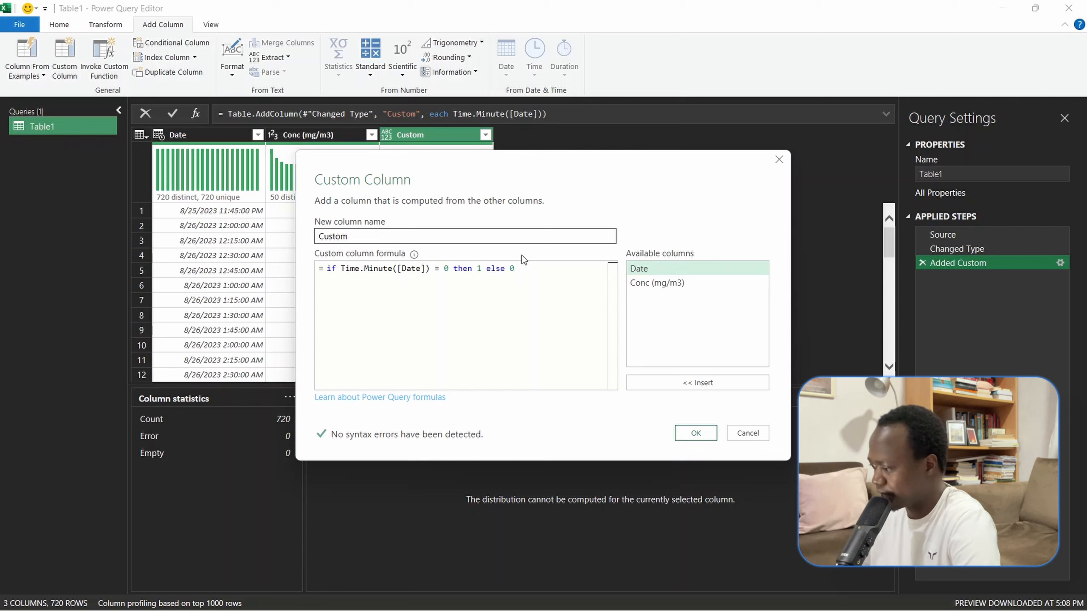
{"action": "left_click", "coordinate": [695, 433]}
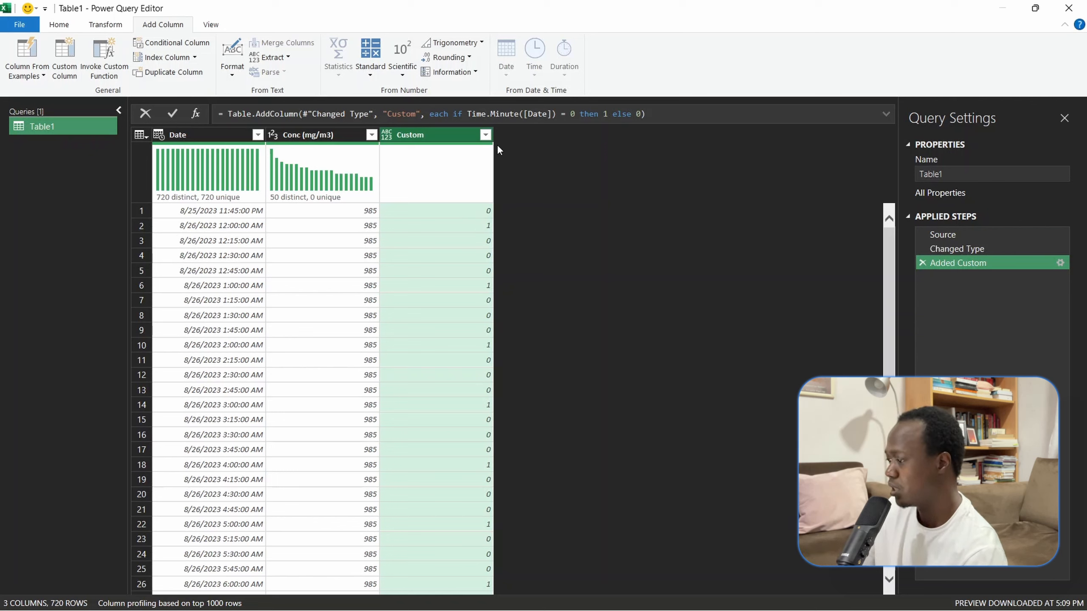
- Filter the Custom column to keep only the rows whose value is 1
{"action": "left_click", "coordinate": [485, 135]}
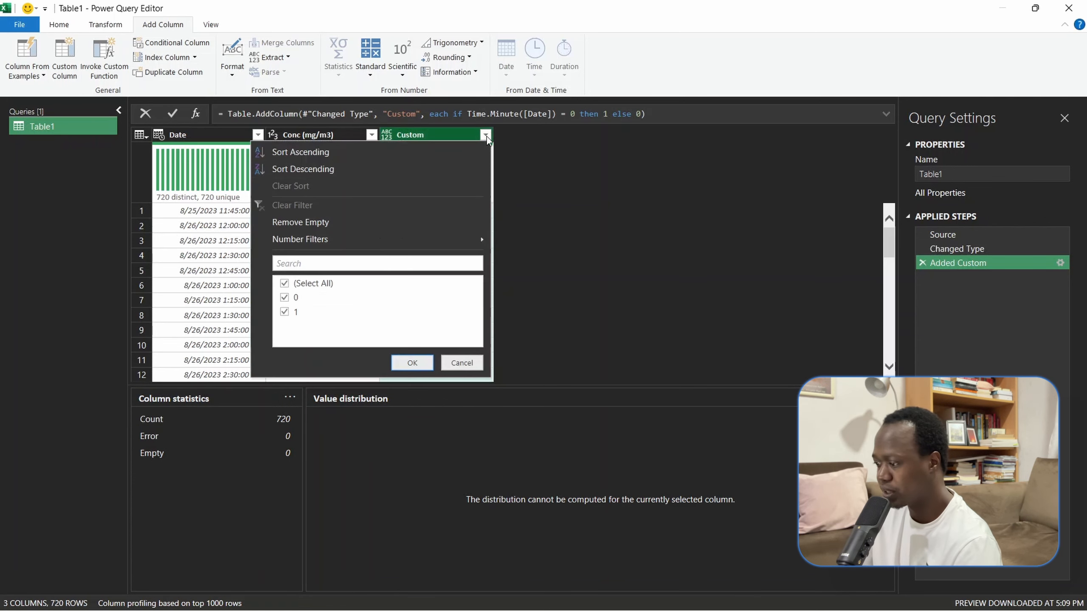
{"action": "left_click", "coordinate": [285, 298]}
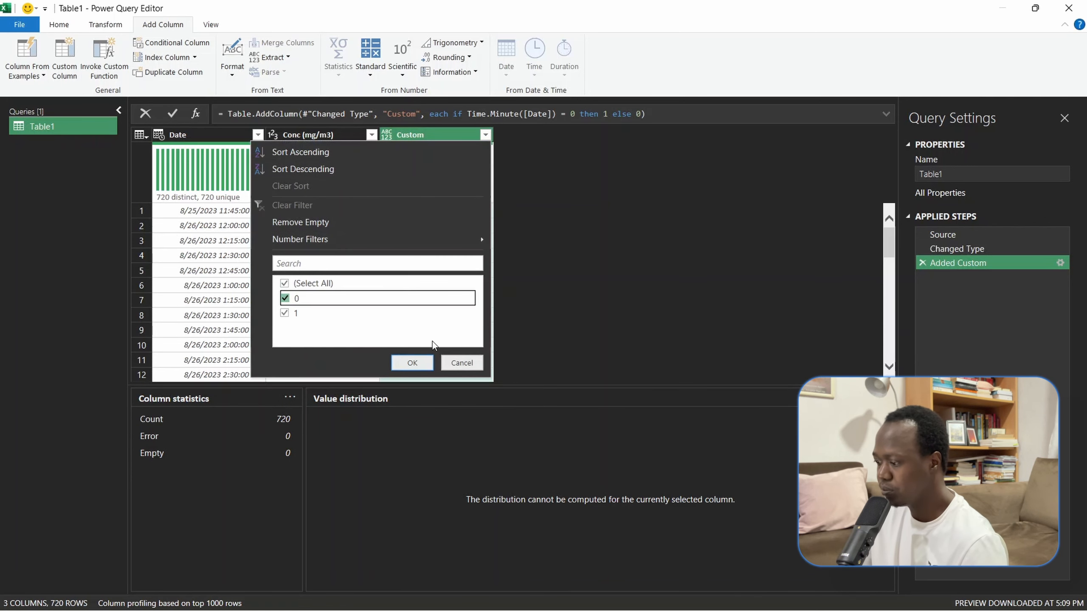
{"action": "left_click", "coordinate": [285, 299]}
{"action": "left_click", "coordinate": [409, 362]}
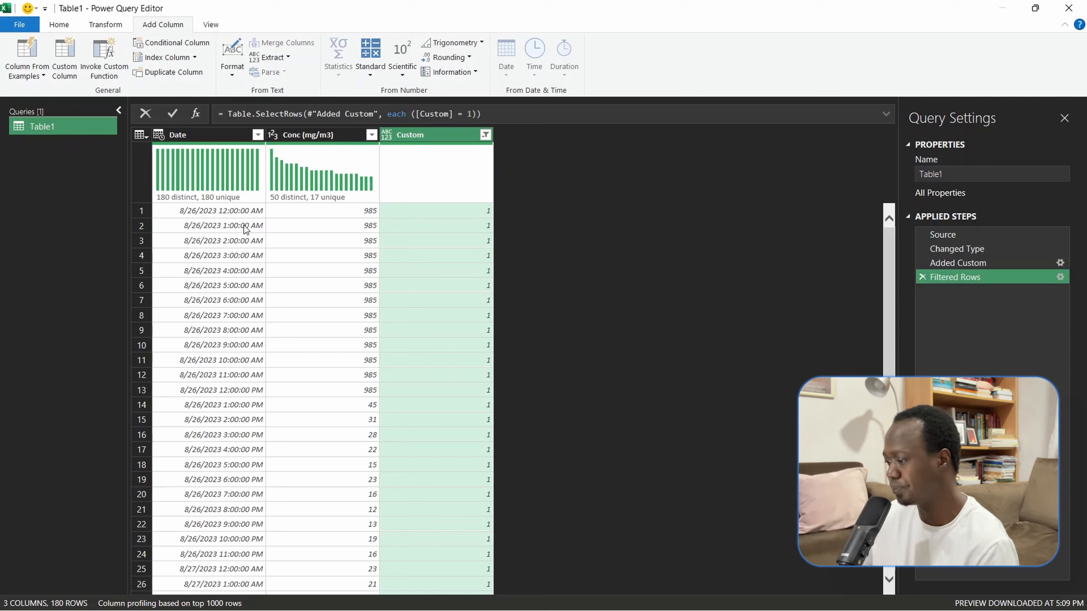
- Remove the Custom column and load the filtered query into a new worksheet with Close & Load
{"action": "right_click", "coordinate": [430, 139]}
{"action": "left_click", "coordinate": [470, 169]}
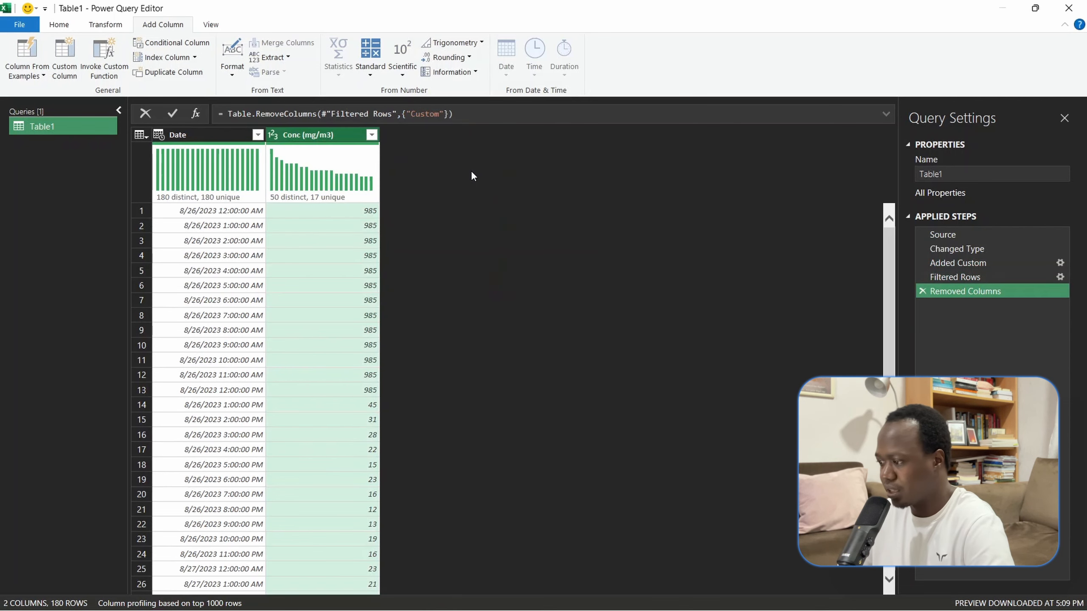
{"action": "left_click", "coordinate": [53, 28]}
{"action": "left_click", "coordinate": [26, 79]}
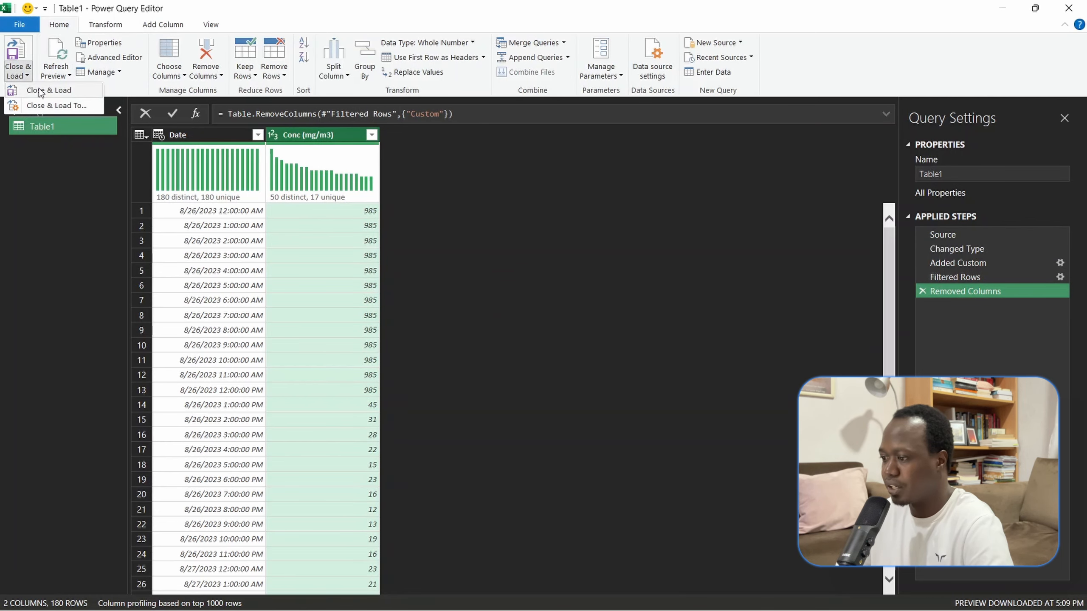
{"action": "left_click", "coordinate": [37, 91]}
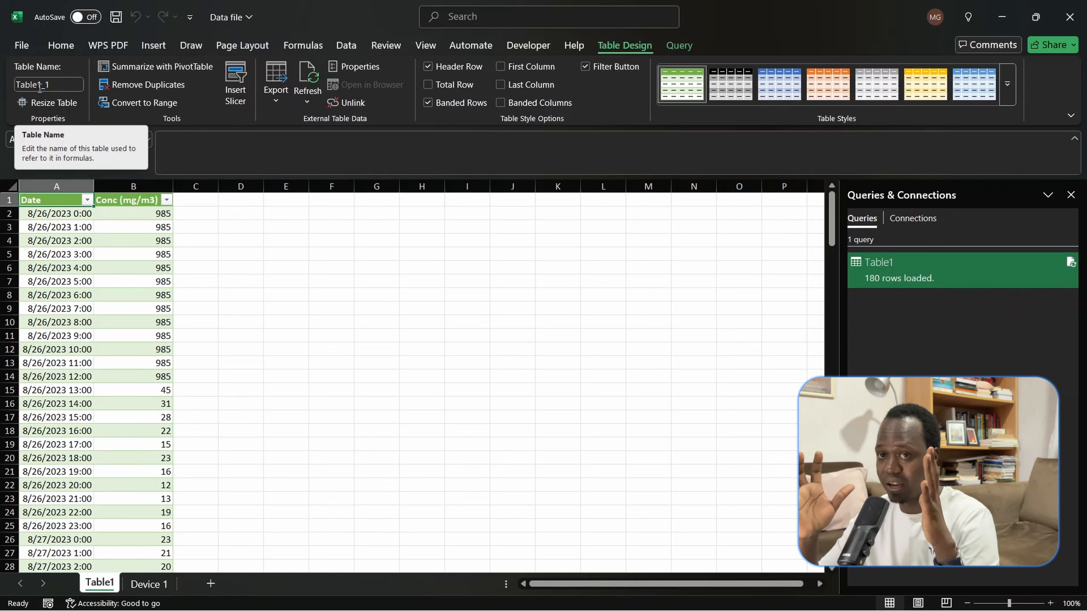
- Switch to the Power Query slide show in PowerPoint and advance to the 2nd Task slide
{"action": "key", "text": "alt+Tab"}
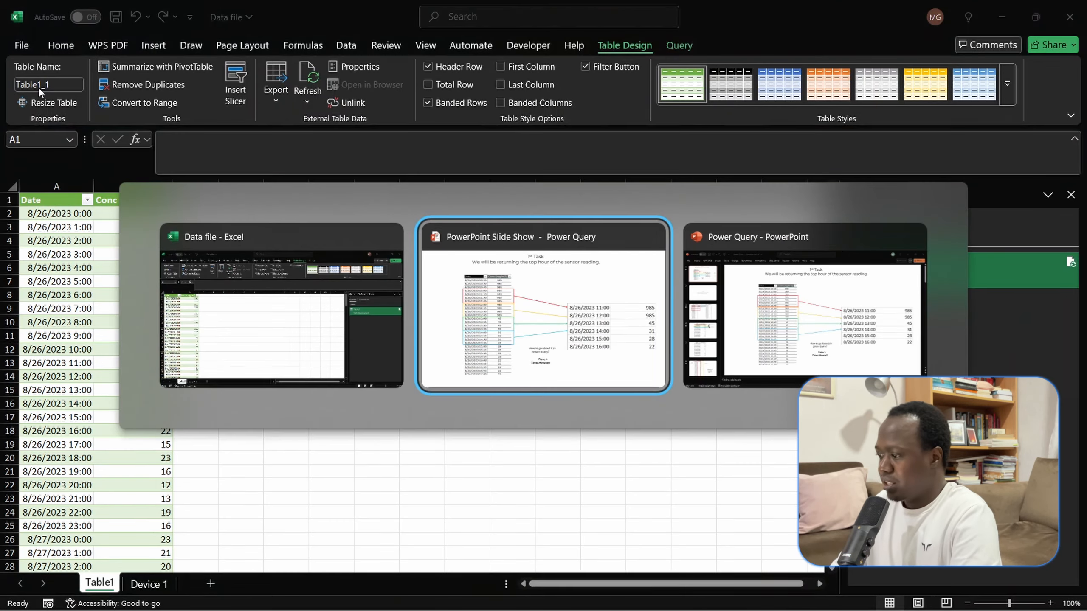
{"action": "key", "text": "Right"}
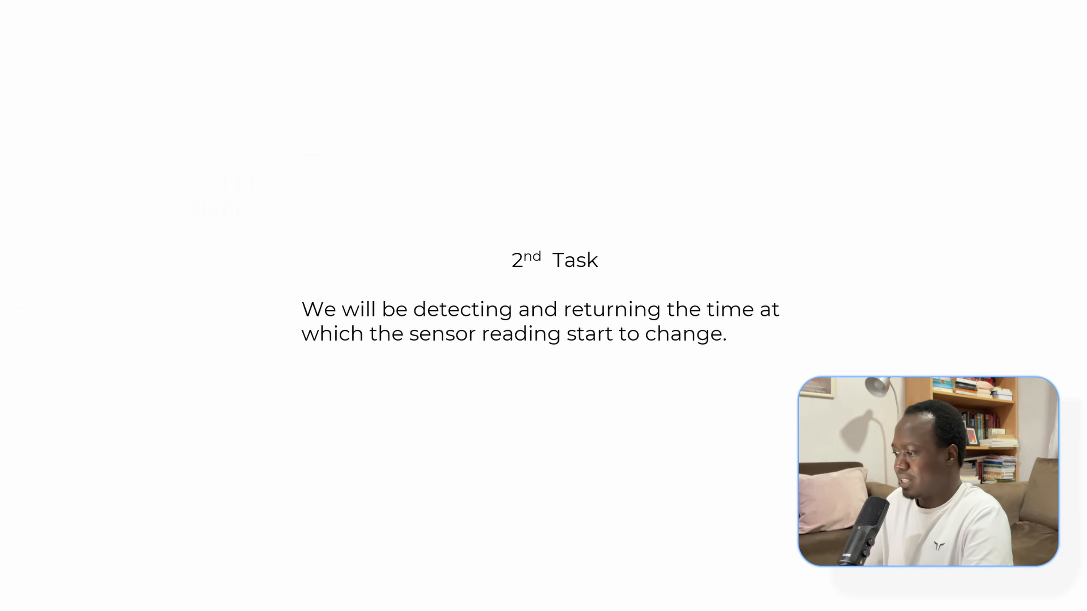
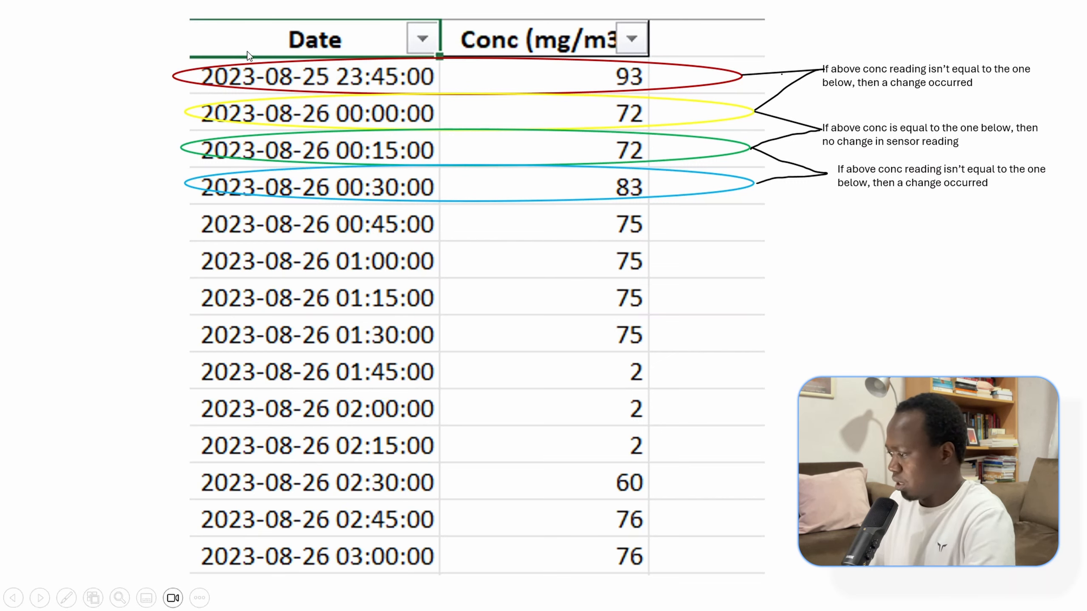
- Leave the slide show at slide 5 and mark the first three concentration readings (93, 72, 72) with red pen circles and connecting lines
{"action": "key", "text": "Right"}
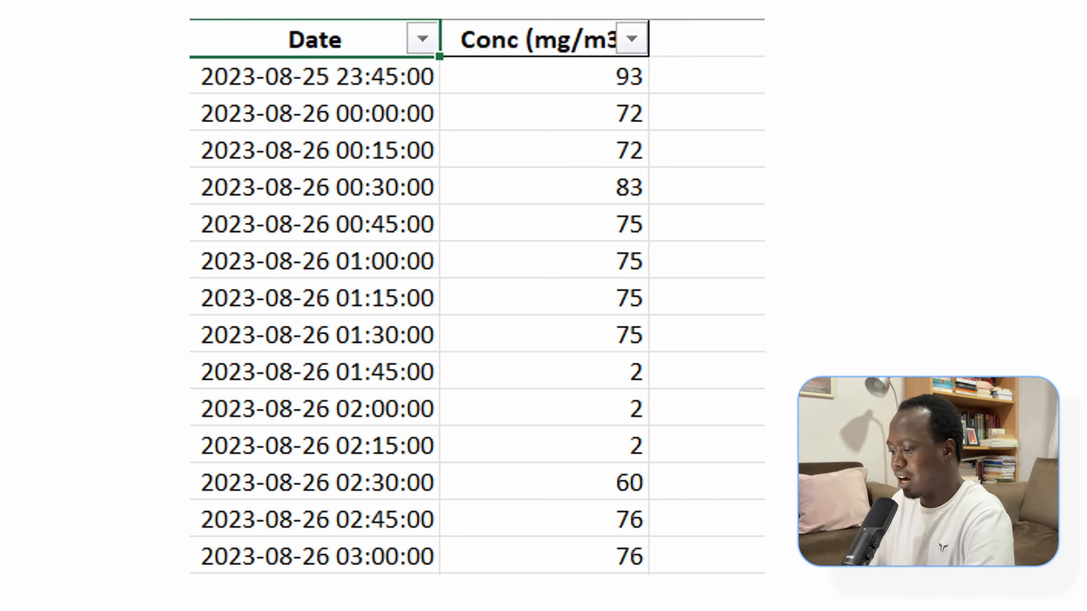
{"action": "key", "text": "Escape"}
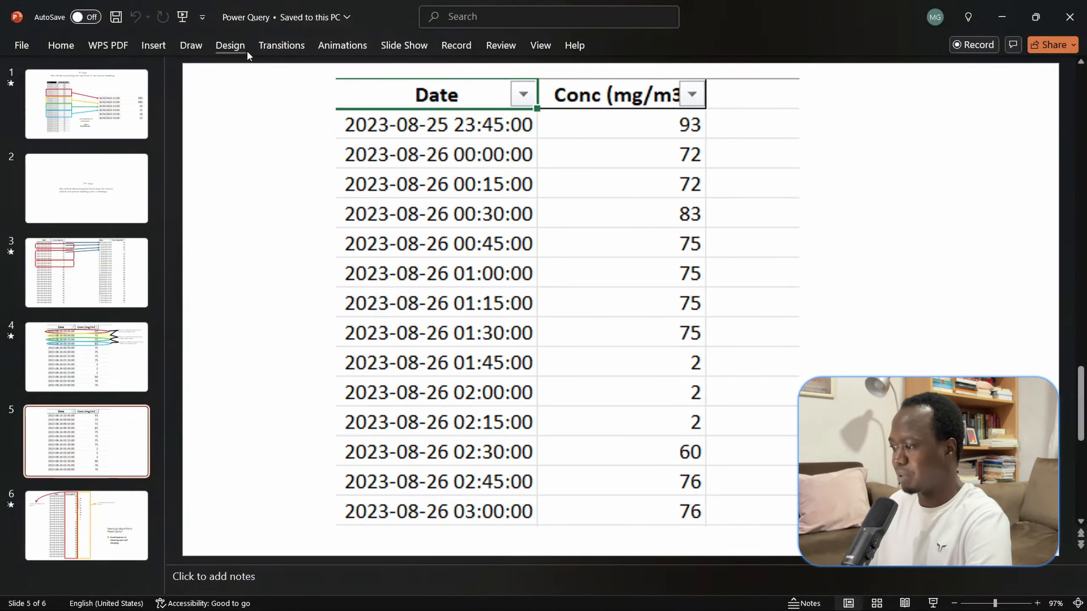
{"action": "left_click", "coordinate": [207, 46]}
{"action": "left_click", "coordinate": [176, 81]}
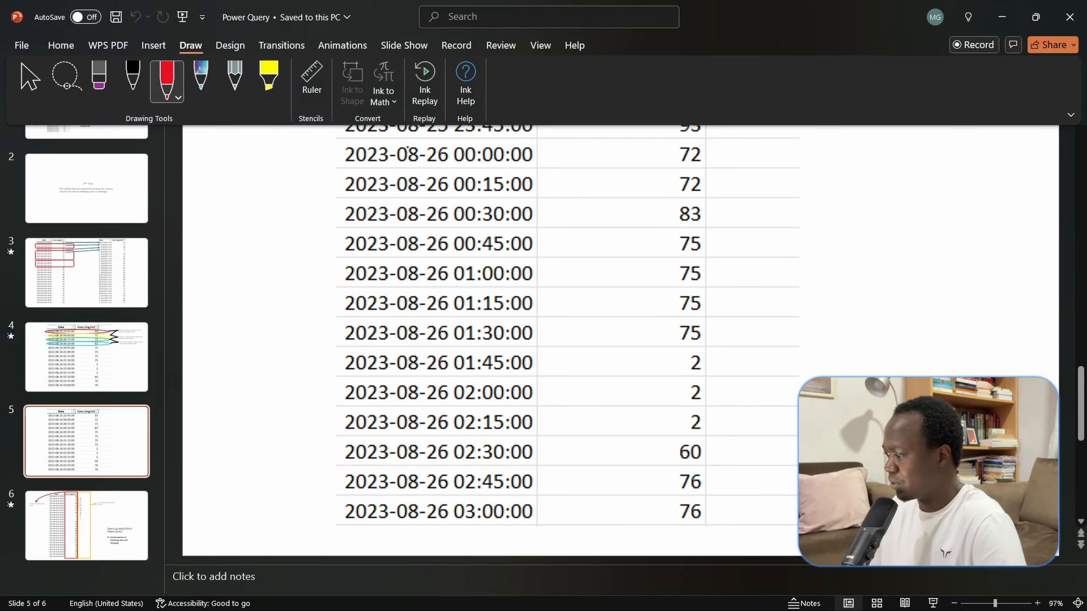
{"action": "left_click", "coordinate": [841, 160]}
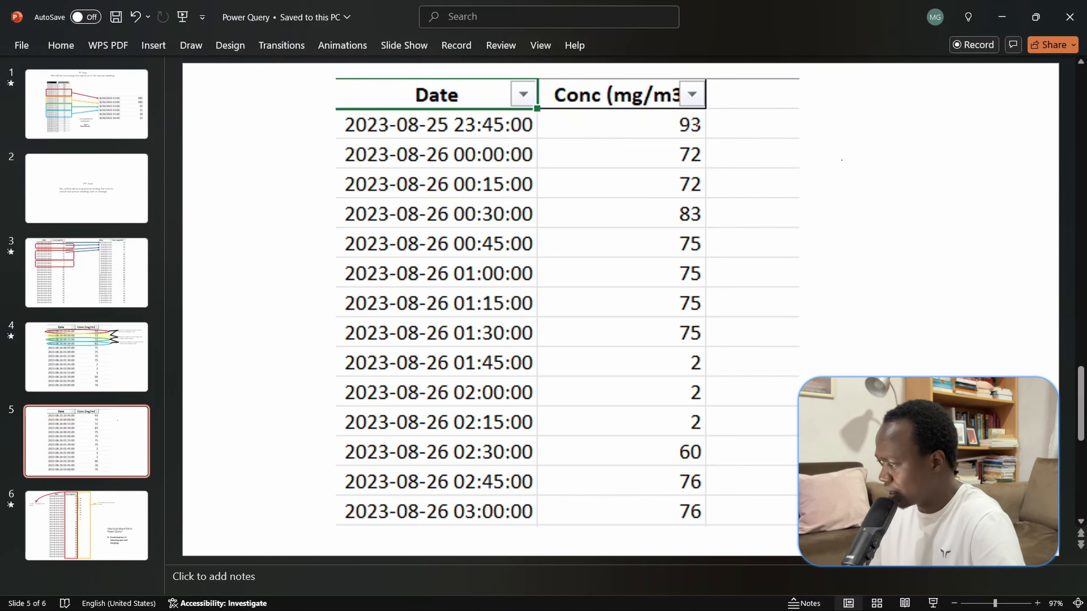
{"action": "mouse_move", "coordinate": [697, 122]}
{"action": "left_mouse_down"}
{"action": "mouse_move", "coordinate": [676, 122]}
{"action": "mouse_move", "coordinate": [696, 137]}
{"action": "mouse_move", "coordinate": [681, 146]}
{"action": "mouse_move", "coordinate": [690, 159]}
{"action": "mouse_move", "coordinate": [671, 161]}
{"action": "mouse_move", "coordinate": [668, 142]}
{"action": "mouse_move", "coordinate": [685, 120]}
{"action": "left_mouse_up"}
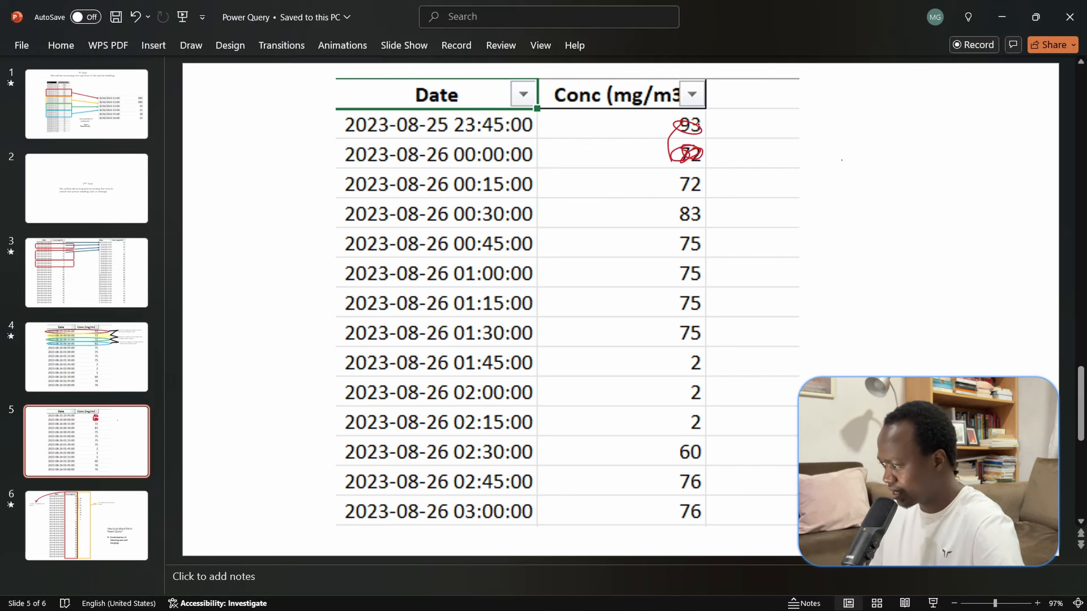
{"action": "mouse_move", "coordinate": [698, 122]}
{"action": "left_mouse_down"}
{"action": "mouse_move", "coordinate": [725, 150]}
{"action": "mouse_move", "coordinate": [747, 148]}
{"action": "left_mouse_up"}
{"action": "left_click", "coordinate": [714, 152]}
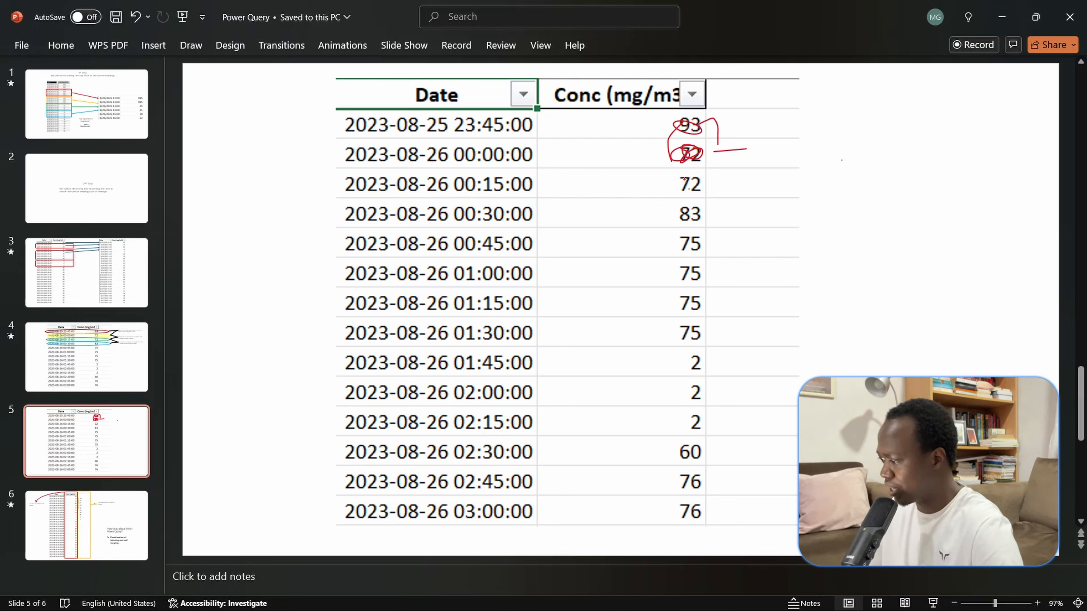
{"action": "mouse_move", "coordinate": [694, 174]}
{"action": "left_mouse_down"}
{"action": "mouse_move", "coordinate": [673, 183]}
{"action": "mouse_move", "coordinate": [720, 146]}
{"action": "mouse_move", "coordinate": [747, 185]}
{"action": "left_mouse_up"}
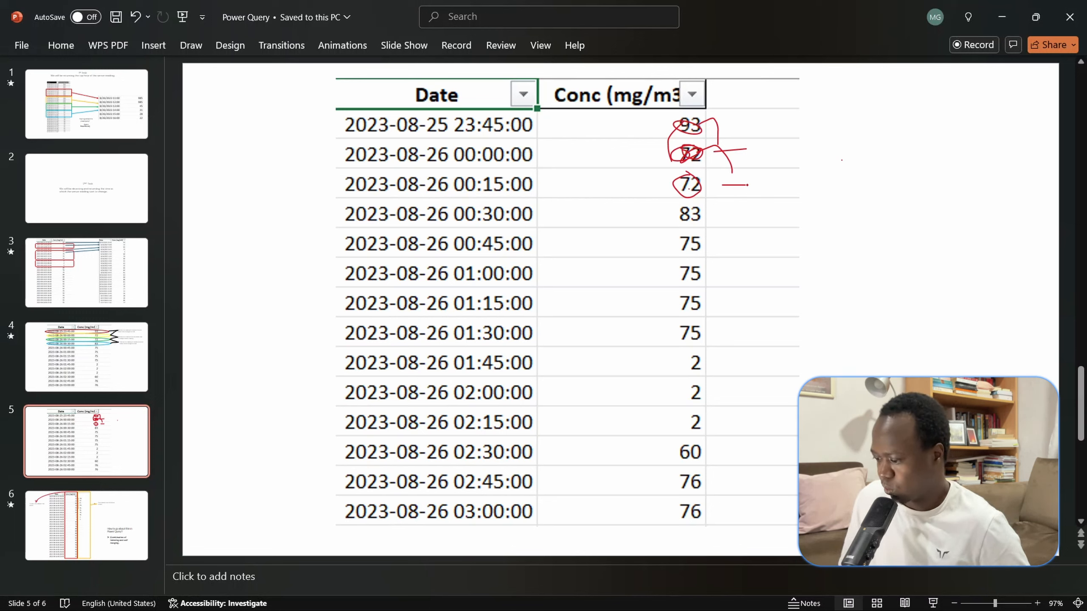
- Present slide 6 and play its animations through to the labels for current and previous-row concentration values, ending the show there
{"action": "left_click", "coordinate": [48, 535]}
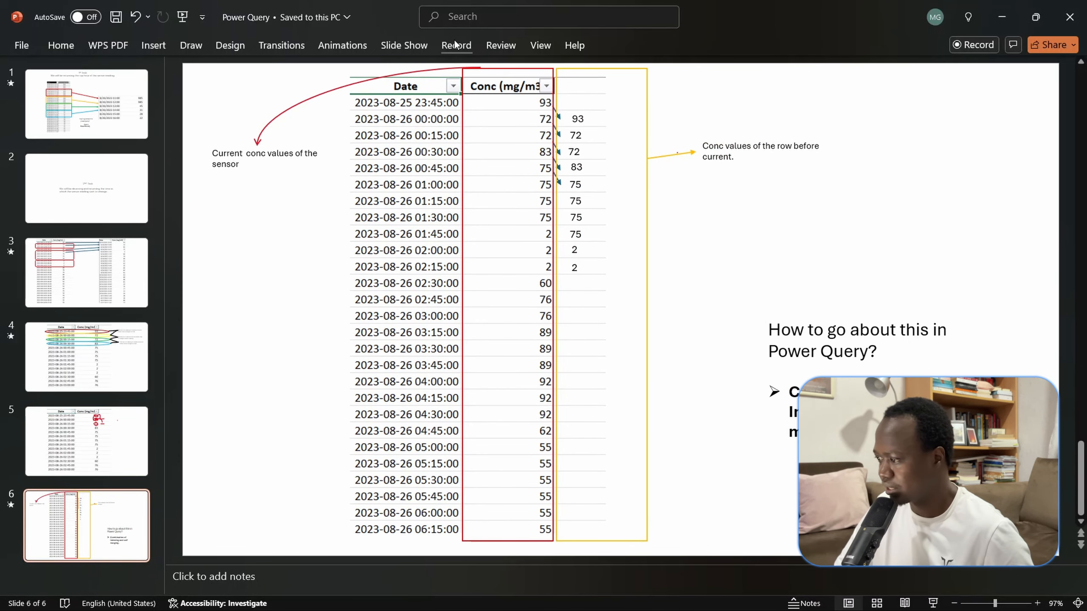
{"action": "left_click", "coordinate": [398, 49]}
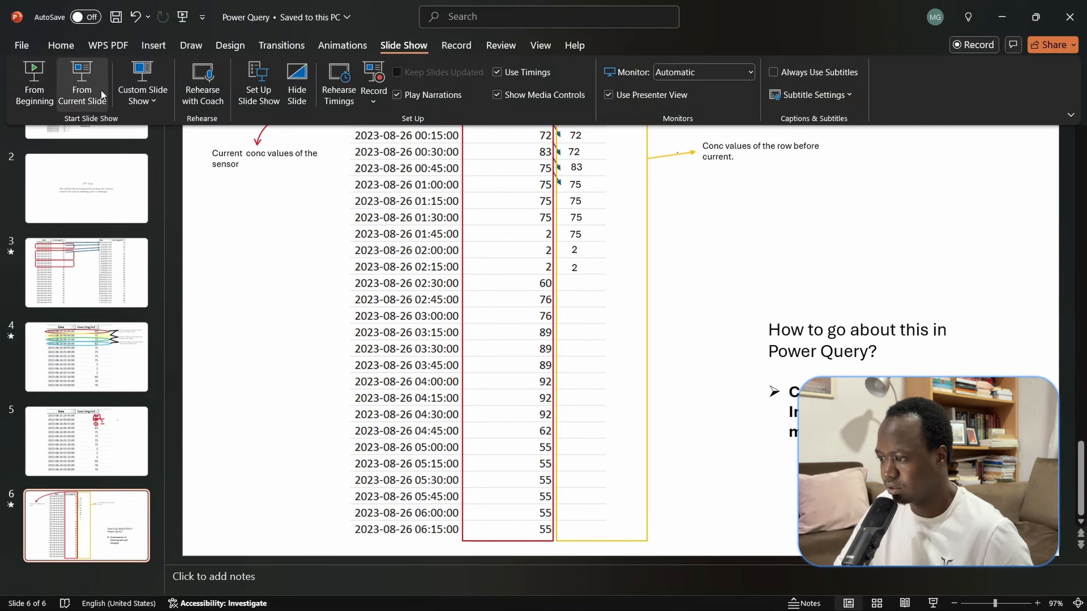
{"action": "left_click", "coordinate": [97, 89]}
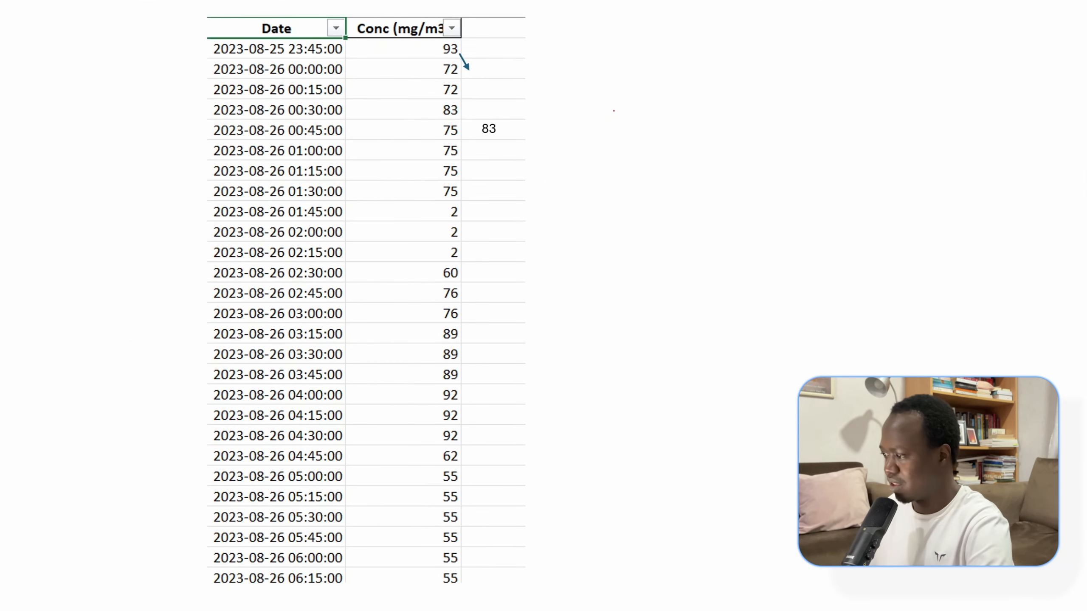
{"action": "key", "text": "Right"}
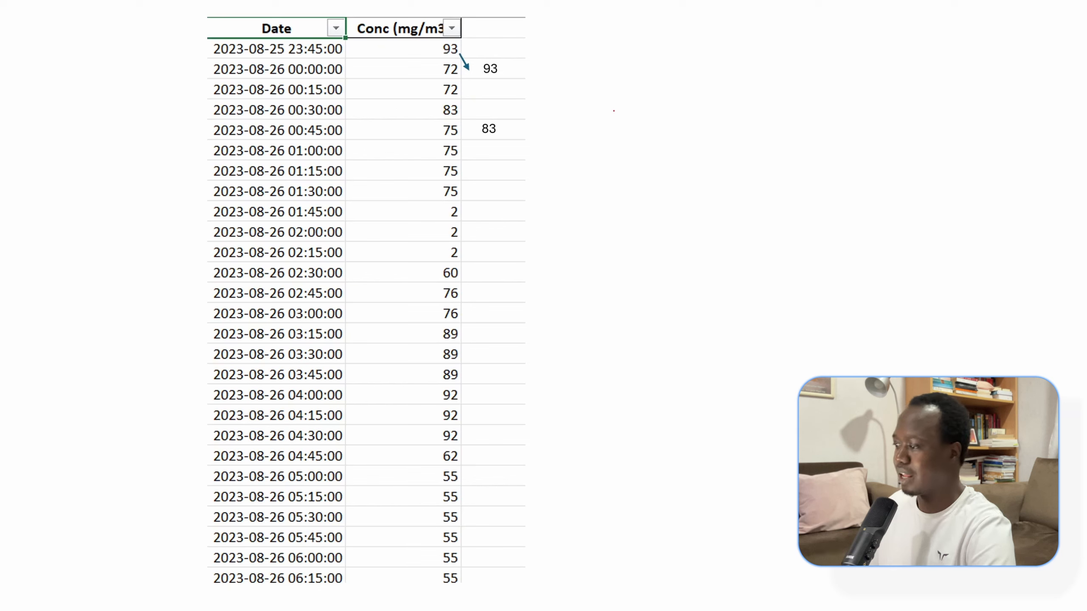
{"action": "key", "text": "Right"}
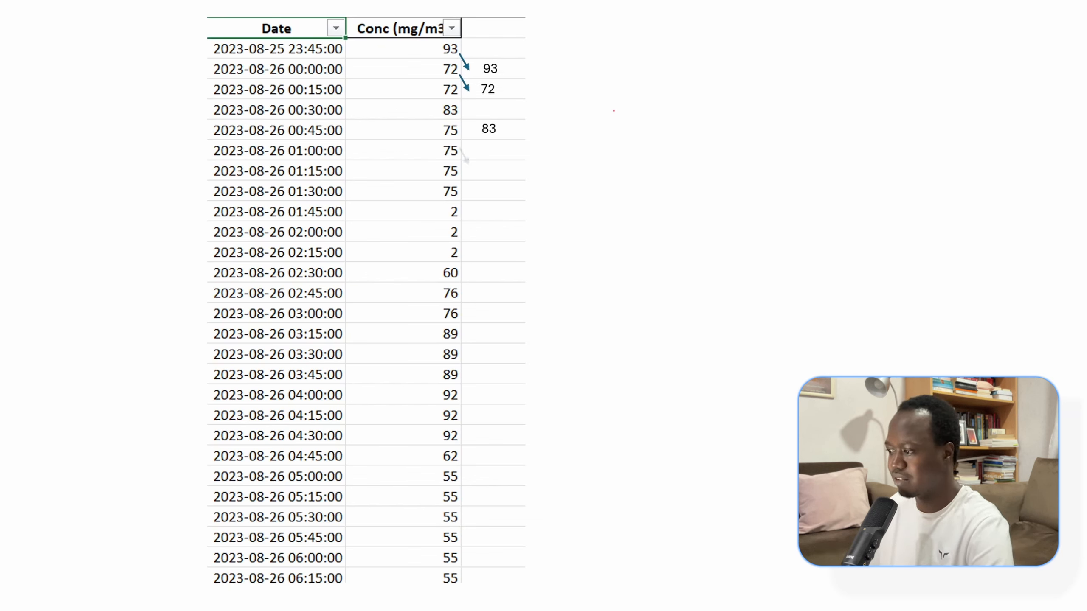
{"action": "key", "text": "Right"}
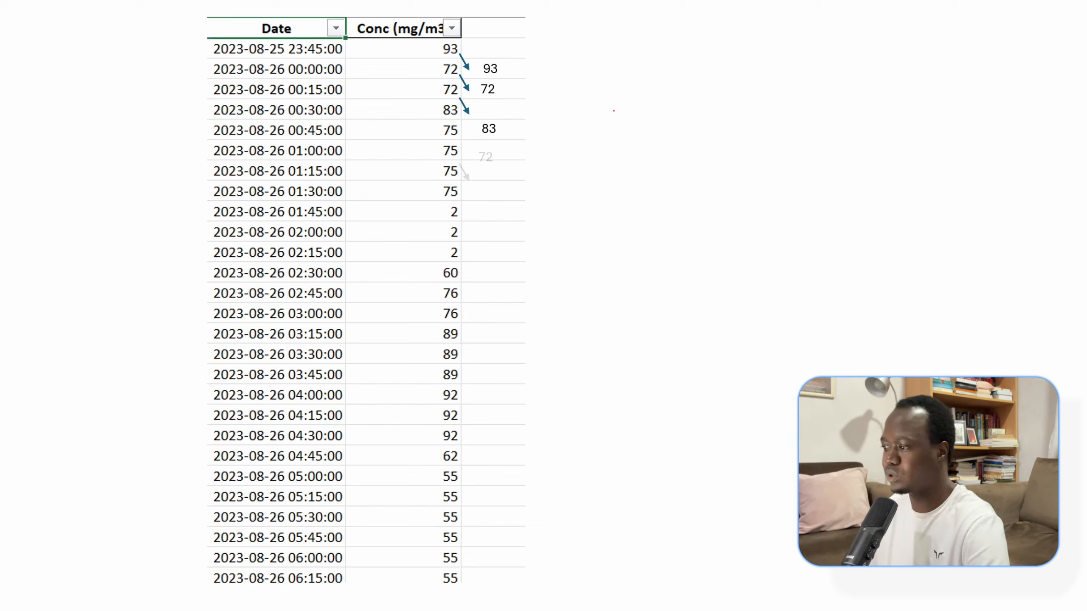
{"action": "key", "text": "Right"}
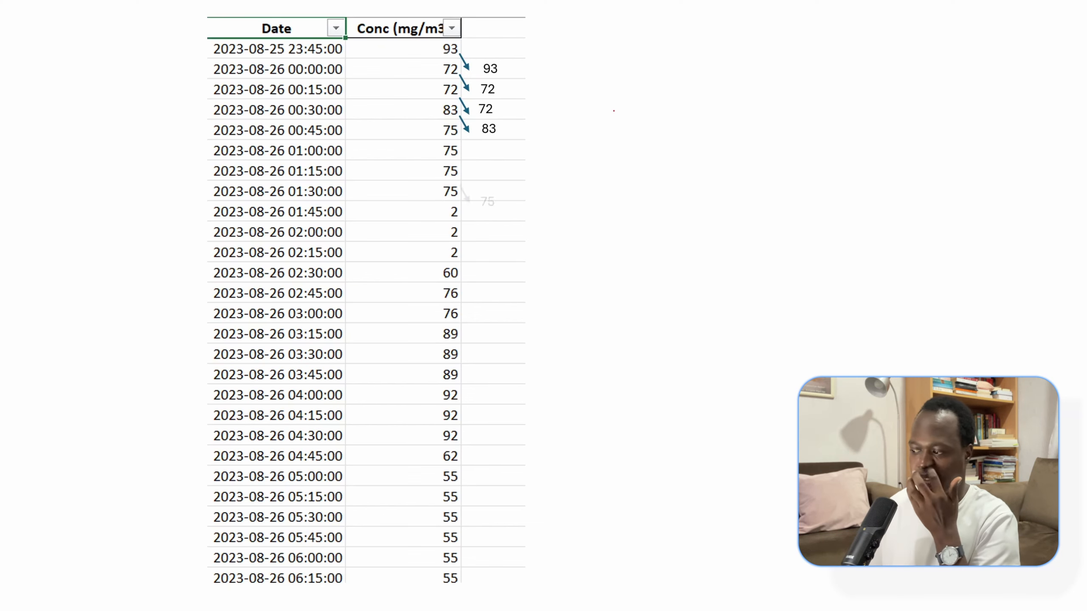
{"action": "key", "text": "Right"}
{"action": "key", "text": "Right"}
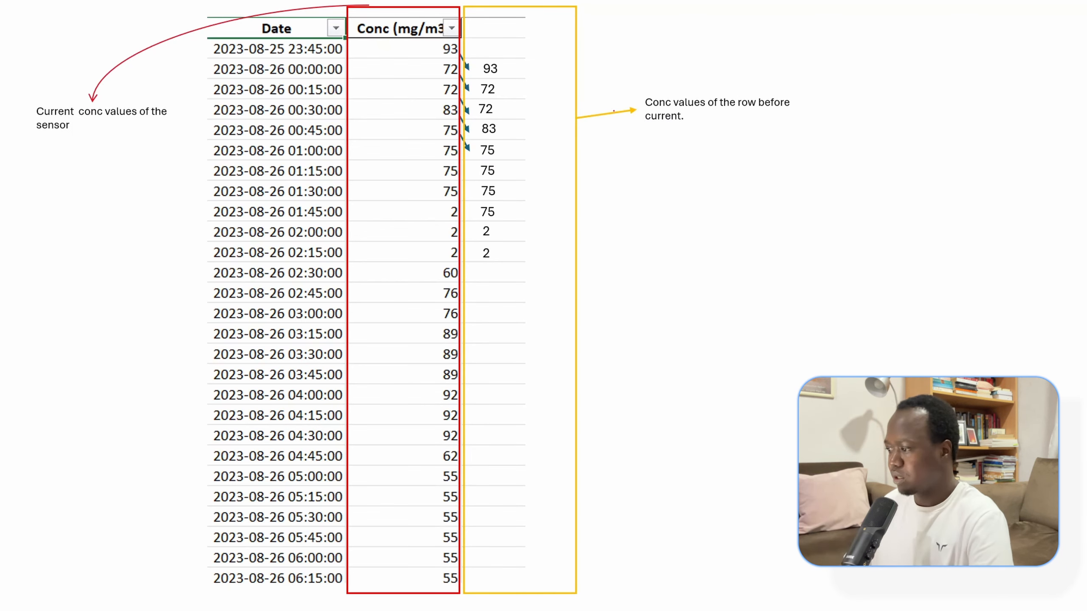
{"action": "key", "text": "Escape"}
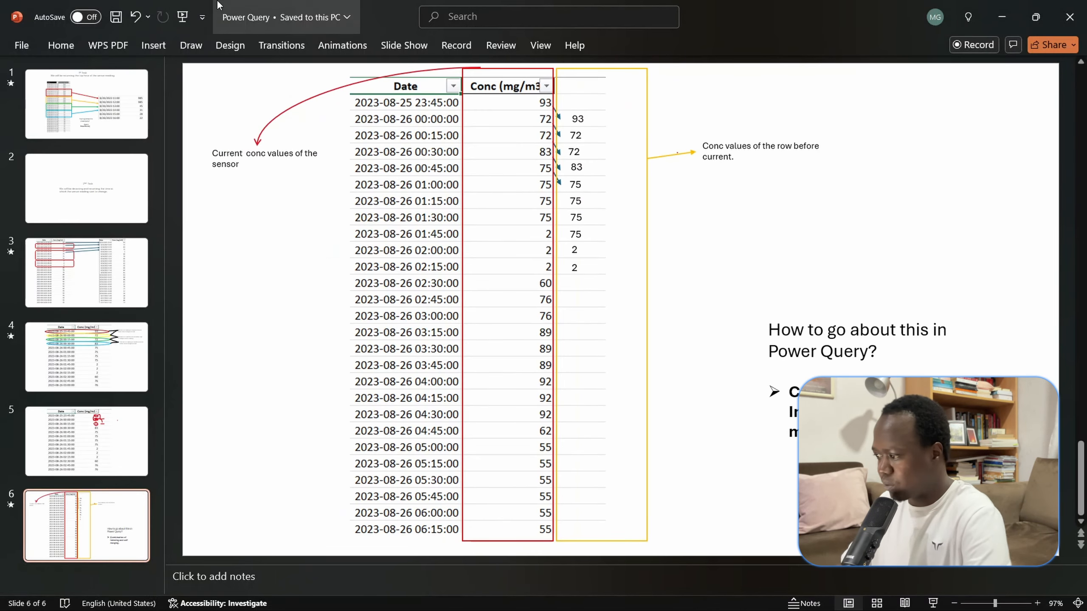
- Circle the current and previous-row concentration pairs for 00:00, 00:15 and 00:30 on slide 6 with the red pen
{"action": "left_click", "coordinate": [191, 45]}
{"action": "left_click", "coordinate": [168, 81]}
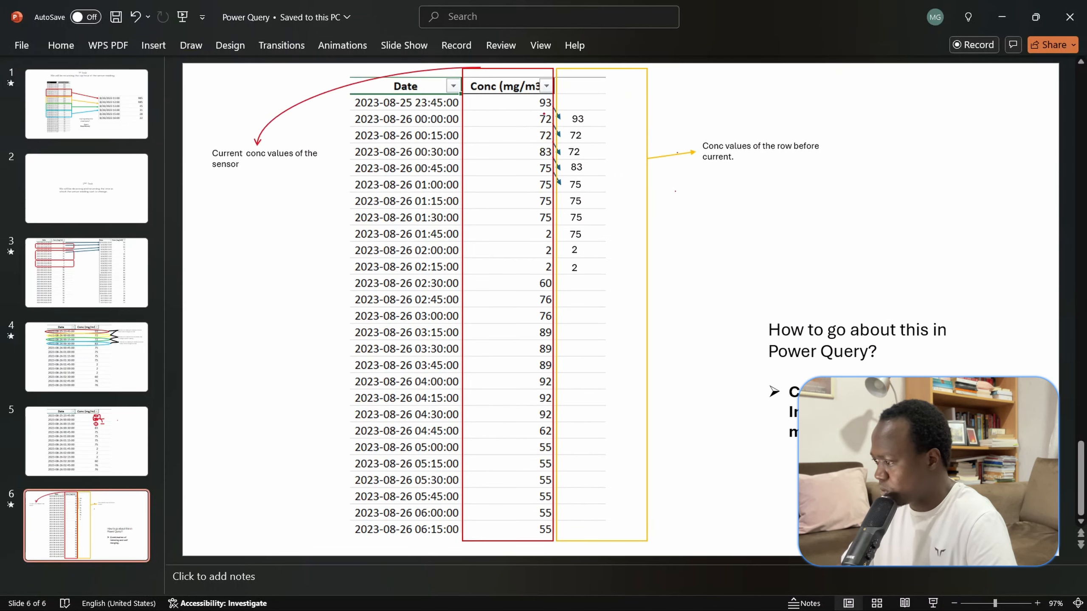
{"action": "mouse_move", "coordinate": [543, 113]}
{"action": "left_mouse_down"}
{"action": "mouse_move", "coordinate": [534, 128]}
{"action": "mouse_move", "coordinate": [553, 113]}
{"action": "mouse_move", "coordinate": [540, 113]}
{"action": "left_mouse_up"}
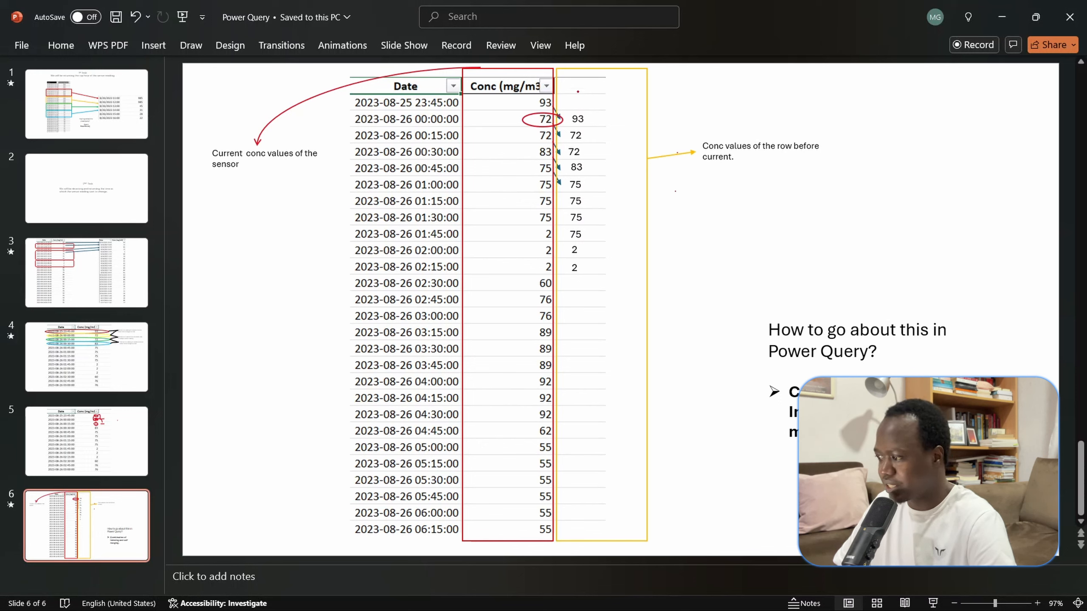
{"action": "mouse_move", "coordinate": [585, 114]}
{"action": "left_mouse_down"}
{"action": "mouse_move", "coordinate": [555, 125]}
{"action": "mouse_move", "coordinate": [594, 119]}
{"action": "left_mouse_up"}
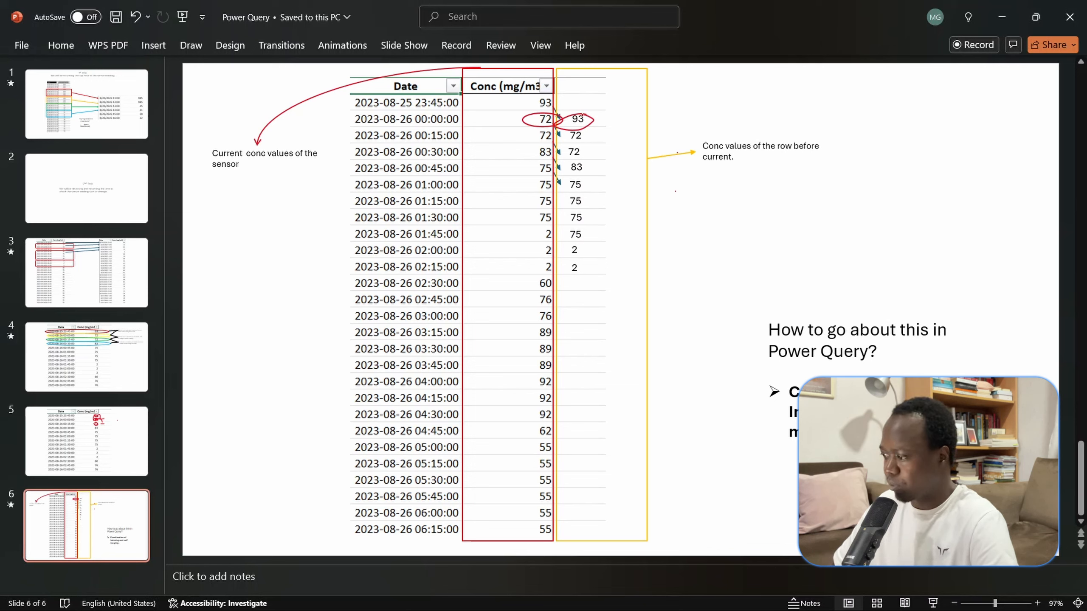
{"action": "mouse_move", "coordinate": [542, 132]}
{"action": "left_mouse_down"}
{"action": "mouse_move", "coordinate": [525, 142]}
{"action": "mouse_move", "coordinate": [546, 136]}
{"action": "left_mouse_up"}
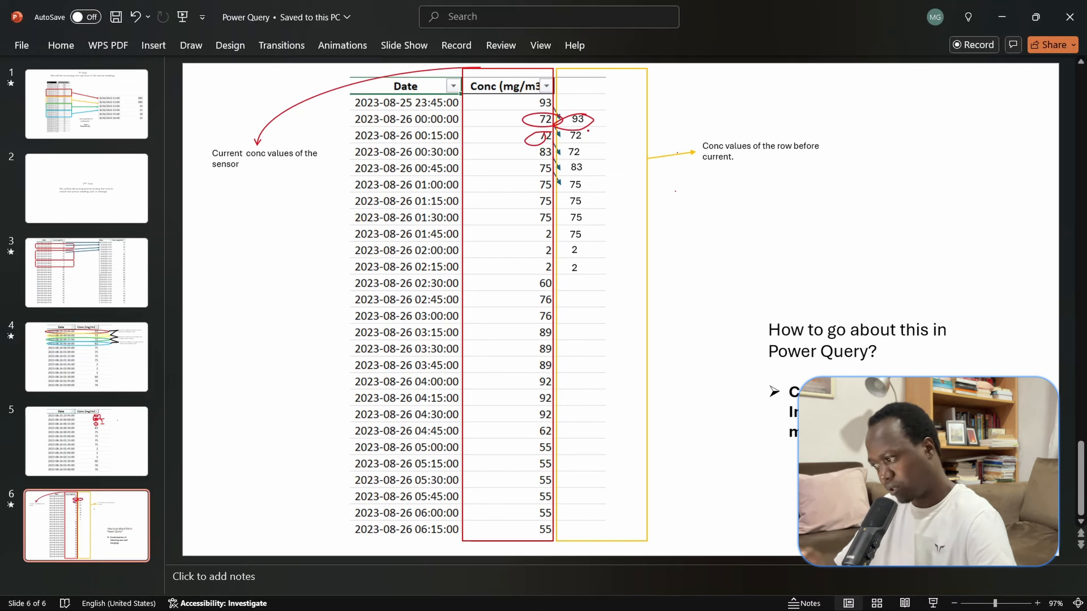
{"action": "mouse_move", "coordinate": [584, 128]}
{"action": "left_mouse_down"}
{"action": "mouse_move", "coordinate": [563, 146]}
{"action": "mouse_move", "coordinate": [583, 129]}
{"action": "left_mouse_up"}
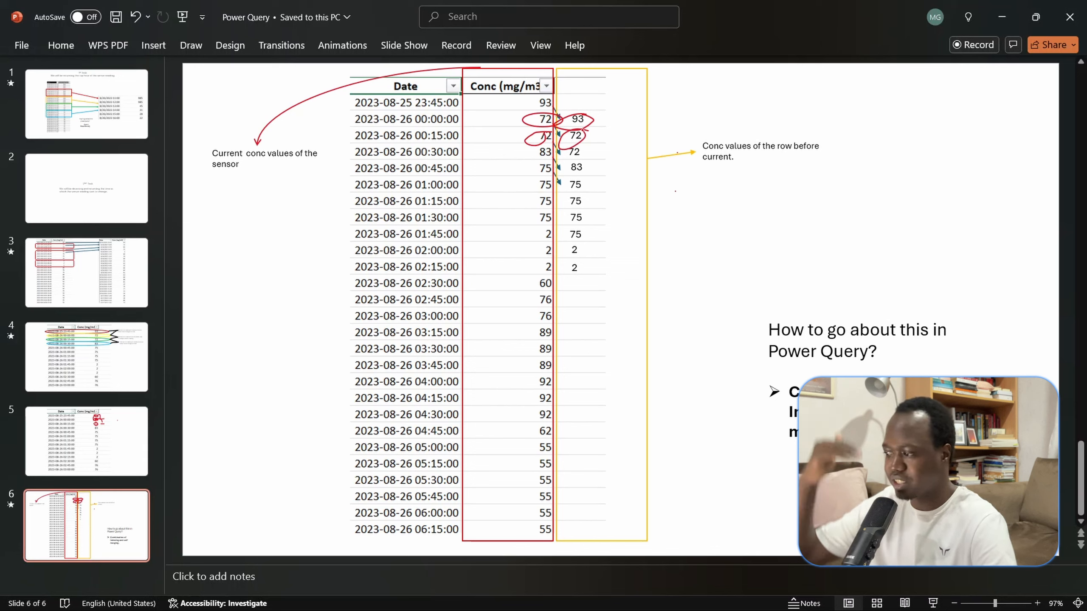
{"action": "mouse_move", "coordinate": [488, 140]}
{"action": "left_mouse_down"}
{"action": "mouse_move", "coordinate": [520, 137]}
{"action": "mouse_move", "coordinate": [574, 159]}
{"action": "mouse_move", "coordinate": [583, 146]}
{"action": "left_mouse_up"}
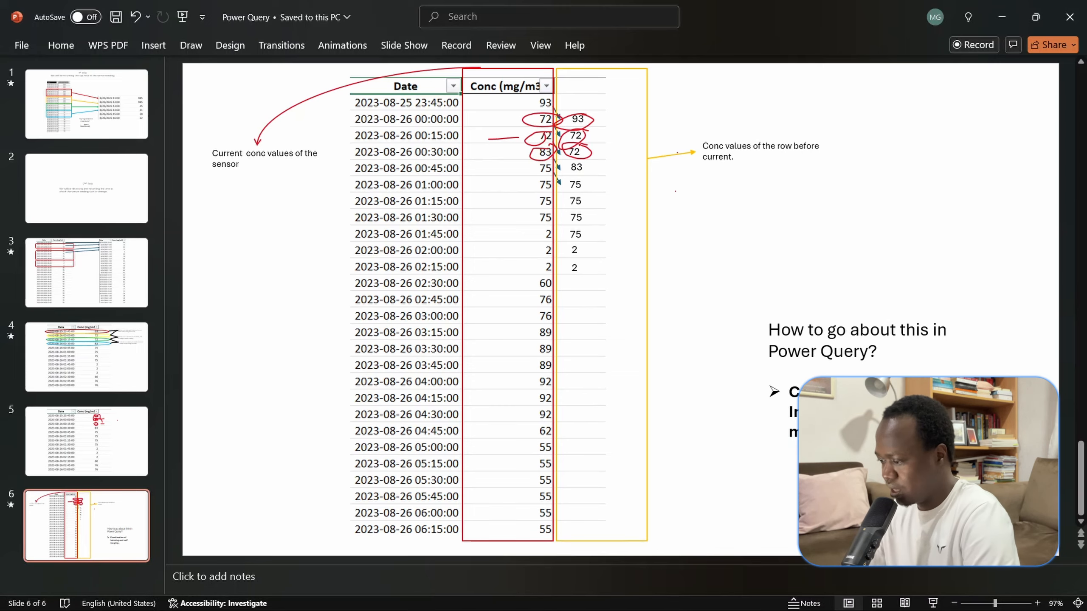
- Open the Data file 2 workbook from the desktop in Excel and bring its Date and Conc table into the Power Query Editor
{"action": "key", "text": "super+d"}
{"action": "double_click", "coordinate": [39, 181]}
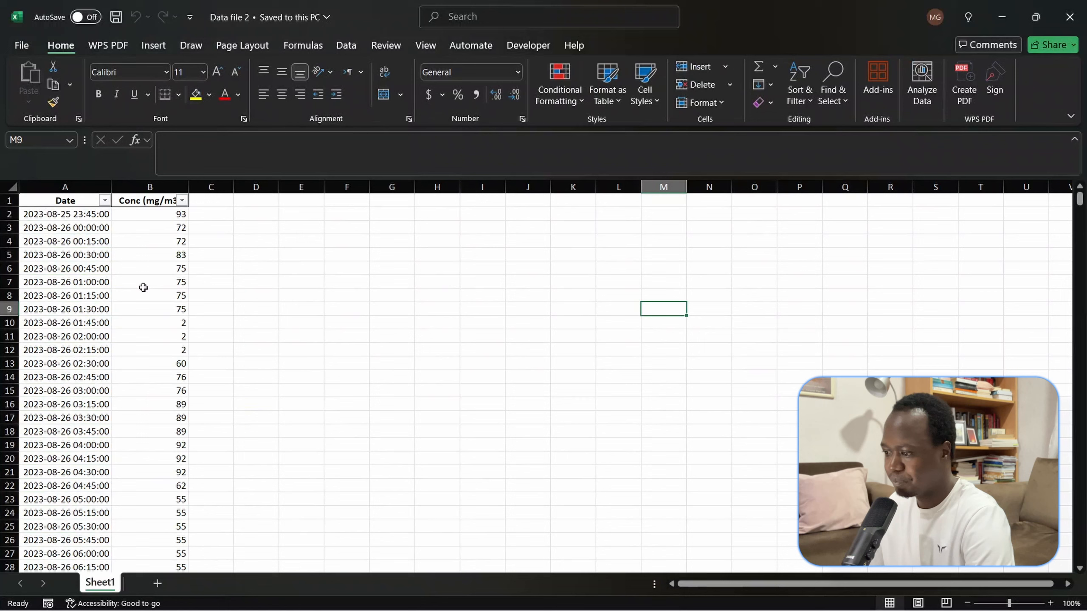
{"action": "left_click", "coordinate": [138, 304]}
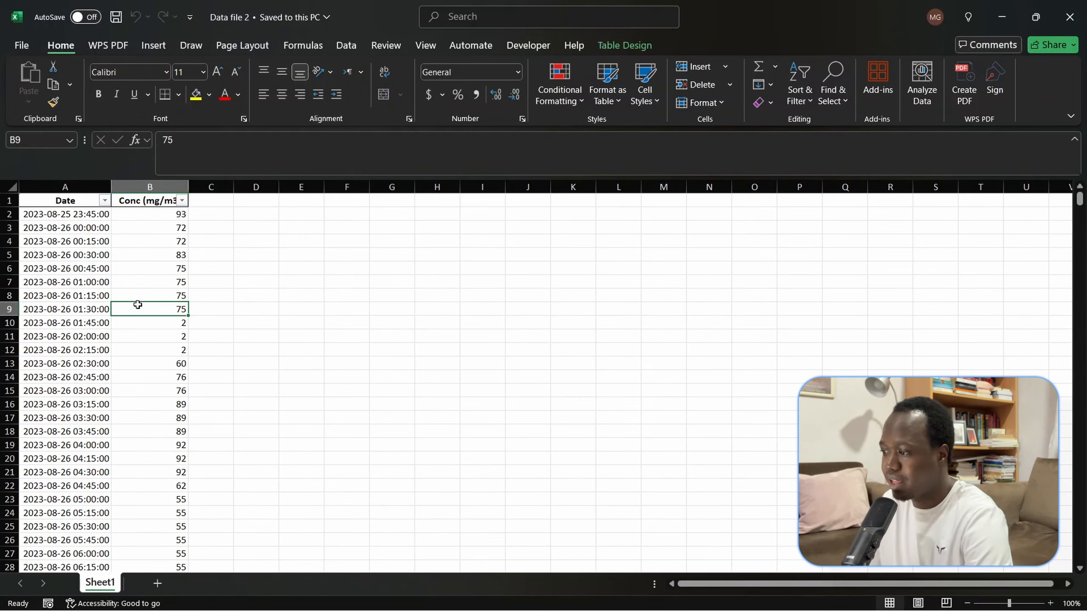
{"action": "left_click", "coordinate": [348, 44]}
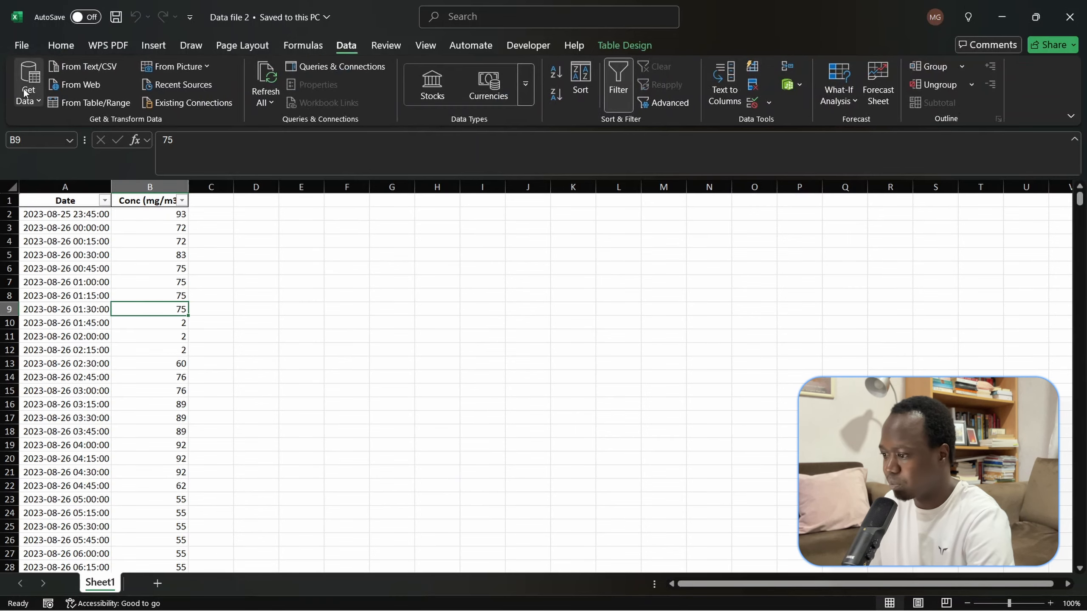
{"action": "left_click", "coordinate": [103, 103]}
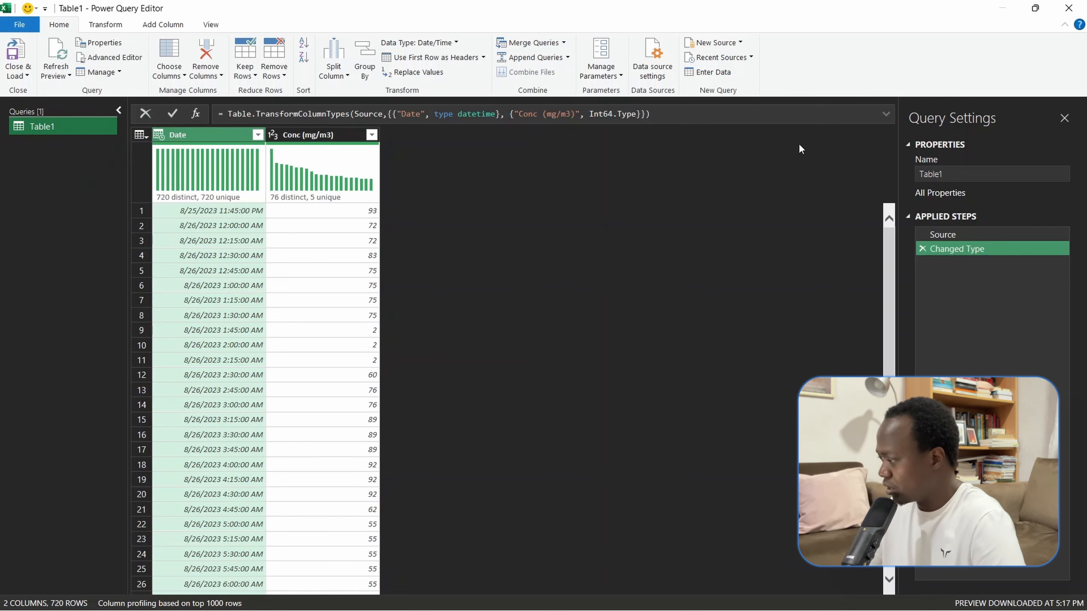
- Rename the Table1 query as Current Values
{"action": "left_click", "coordinate": [1001, 173]}
{"action": "key", "text": "BackSpace"}
{"action": "key", "text": "BackSpace"}
{"action": "key", "text": "BackSpace"}
{"action": "key", "text": "BackSpace"}
{"action": "key", "text": "BackSpace"}
{"action": "type", "text": "Current Values"}
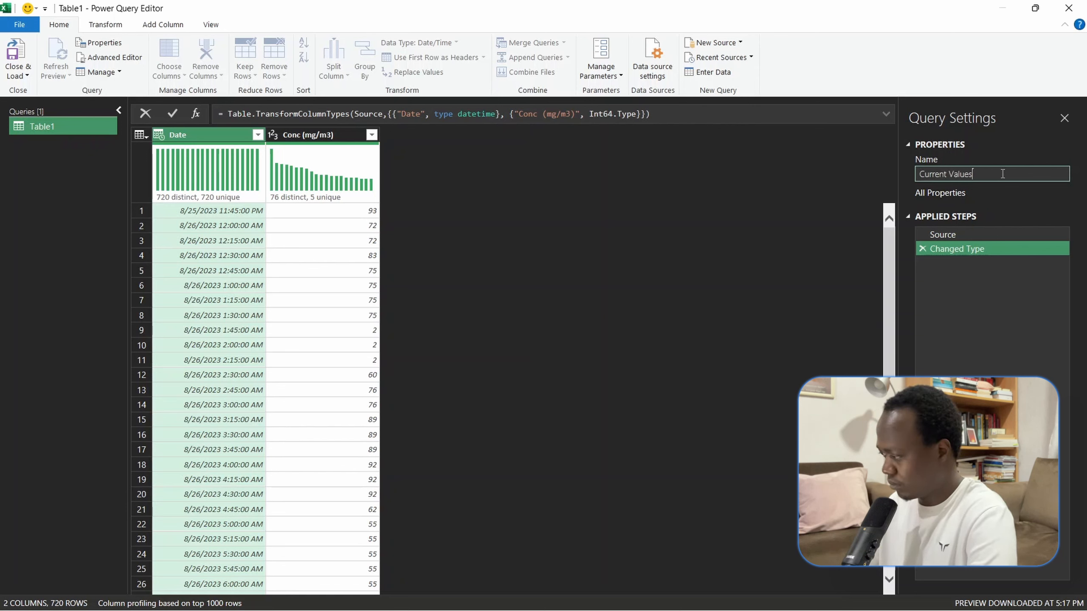
{"action": "left_click", "coordinate": [523, 201]}
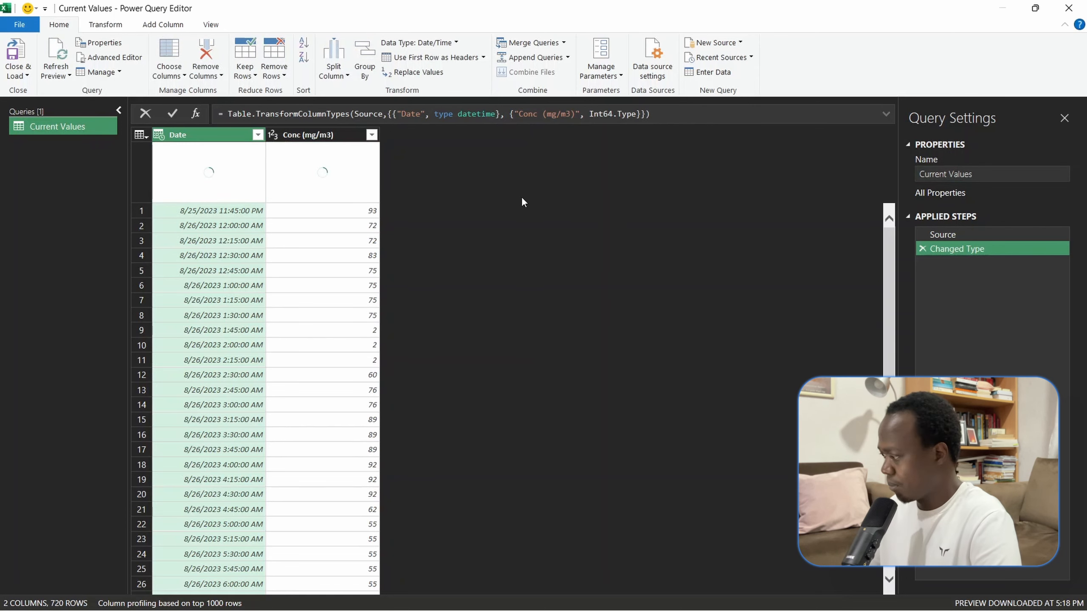
- Duplicate the Current Values query under the name Prev values and reselect the original query
{"action": "right_click", "coordinate": [80, 127]}
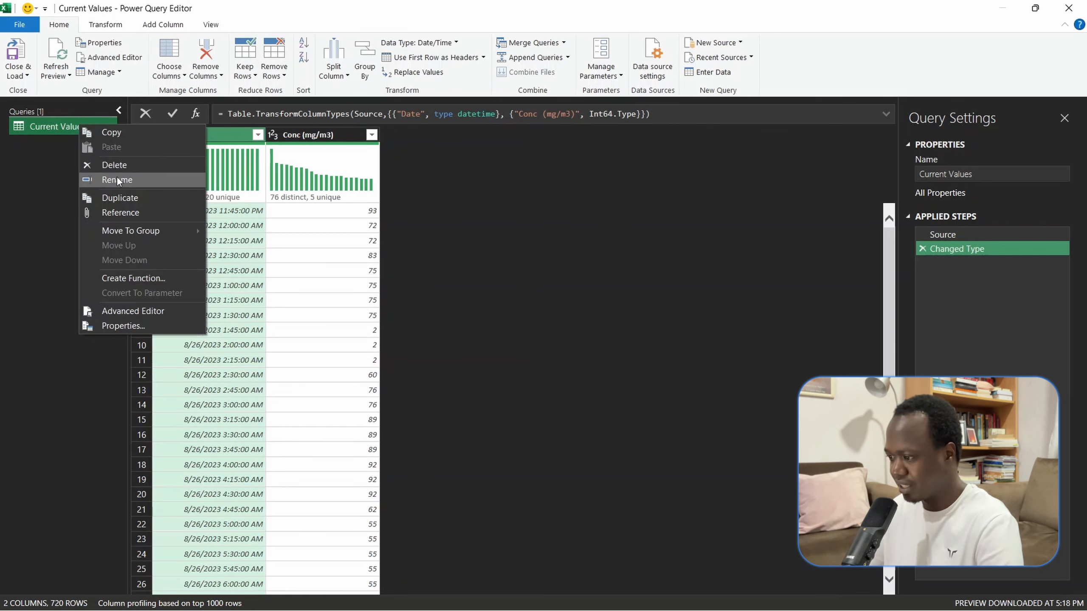
{"action": "left_click", "coordinate": [121, 198]}
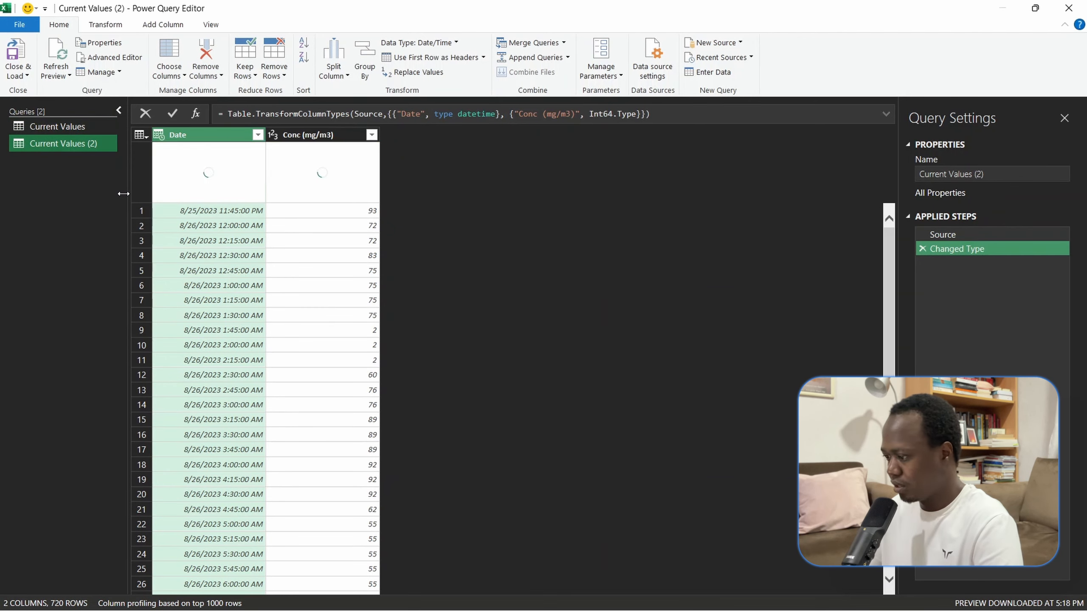
{"action": "left_click", "coordinate": [991, 173]}
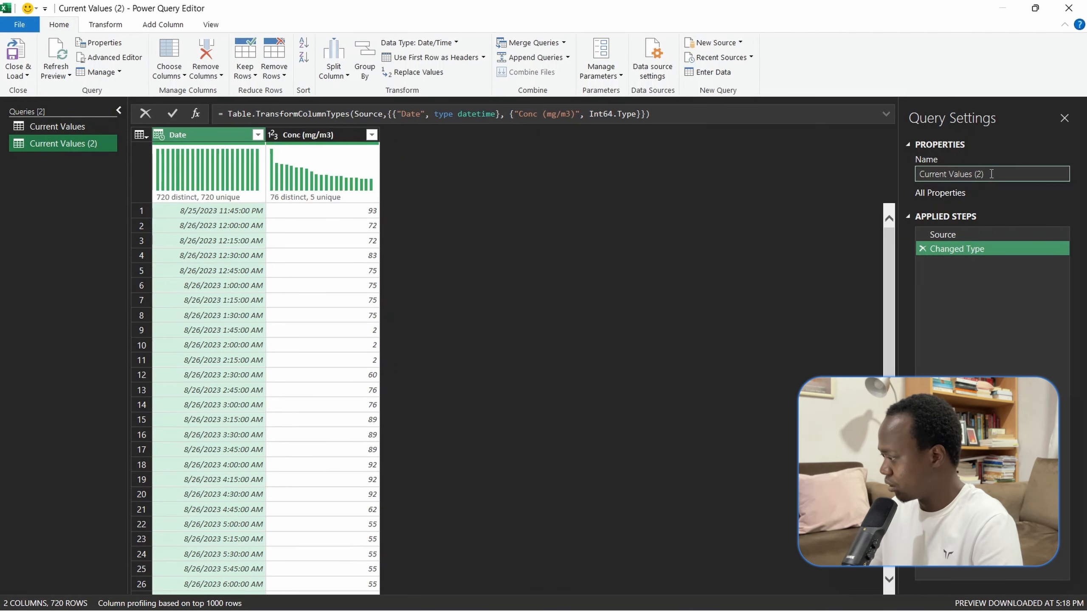
{"action": "key", "text": "BackSpace"}
{"action": "key", "text": "BackSpace"}
{"action": "key", "text": "BackSpace"}
{"action": "key", "text": "BackSpace"}
{"action": "key", "text": "BackSpace"}
{"action": "key", "text": "BackSpace"}
{"action": "key", "text": "BackSpace"}
{"action": "key", "text": "BackSpace"}
{"action": "key", "text": "BackSpace"}
{"action": "key", "text": "BackSpace"}
{"action": "key", "text": "BackSpace"}
{"action": "key", "text": "BackSpace"}
{"action": "key", "text": "BackSpace"}
{"action": "key", "text": "BackSpace"}
{"action": "key", "text": "BackSpace"}
{"action": "key", "text": "BackSpace"}
{"action": "key", "text": "BackSpace"}
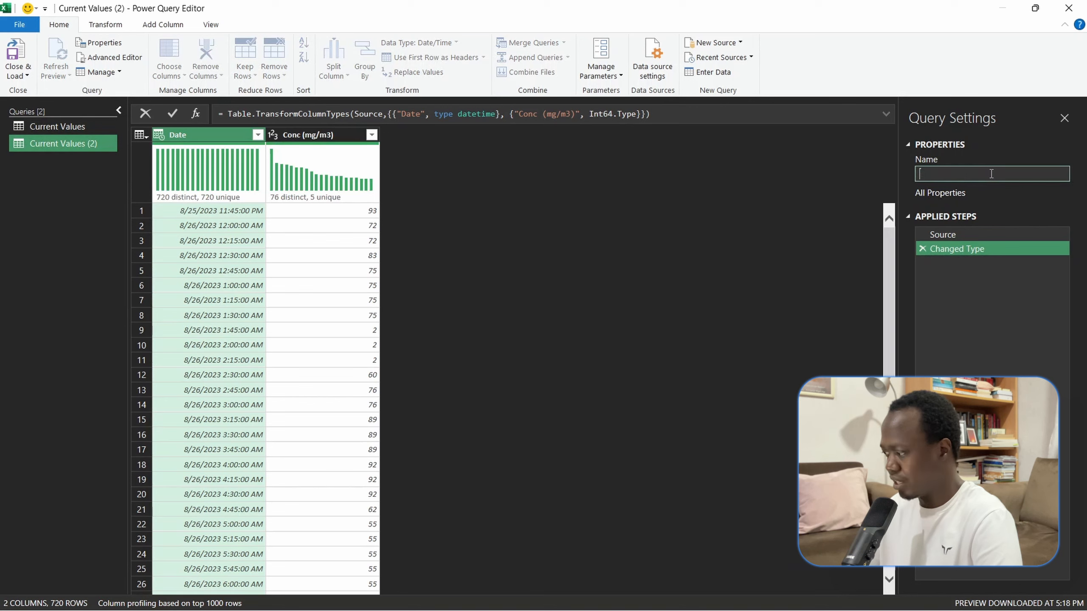
{"action": "type", "text": "Prev"}
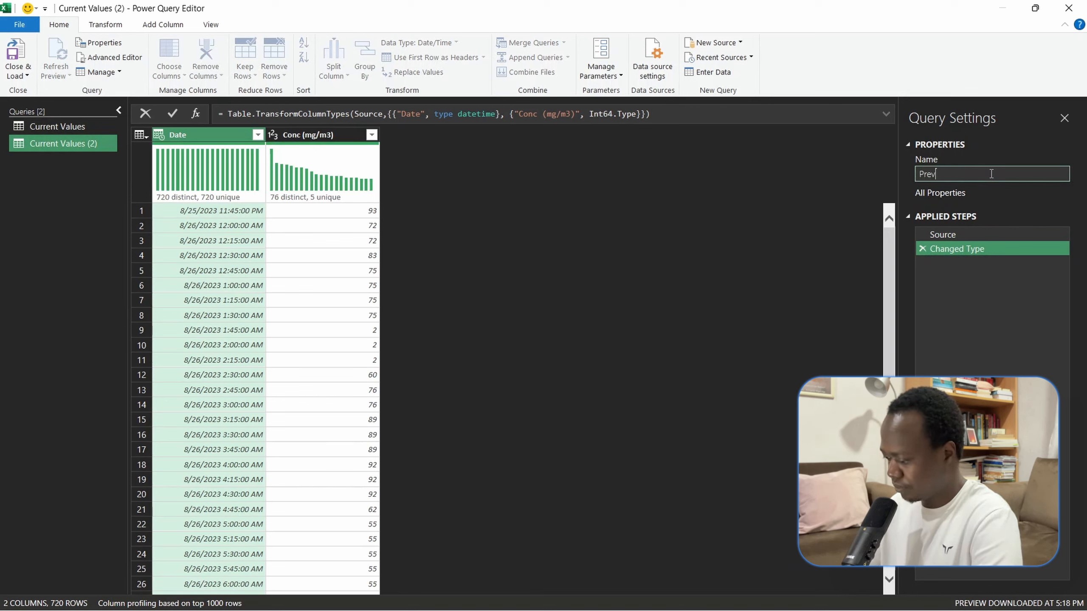
{"action": "type", "text": " values"}
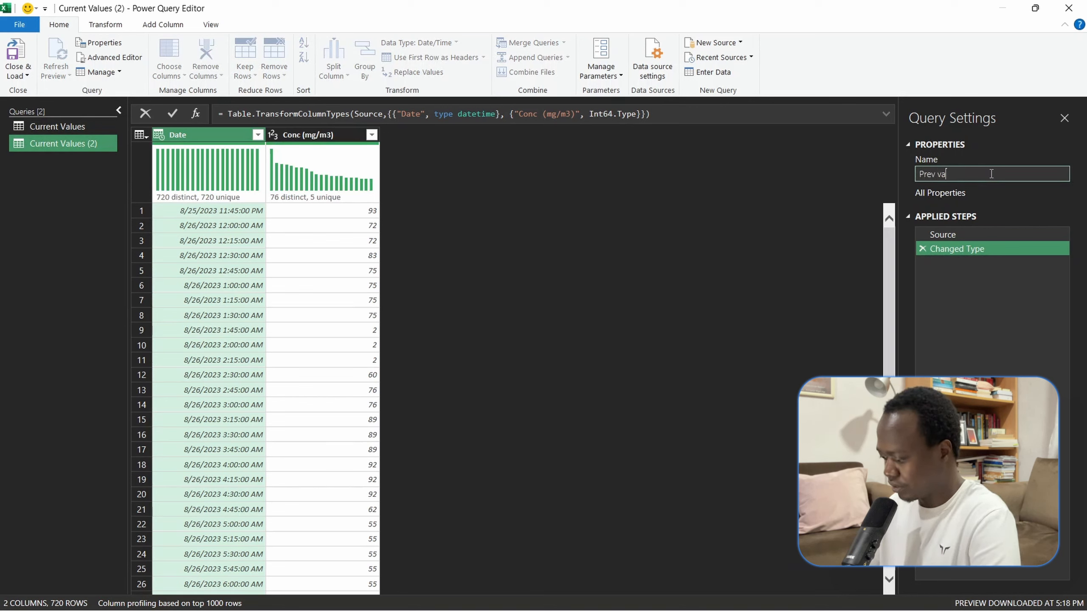
{"action": "left_click", "coordinate": [654, 270]}
{"action": "left_click", "coordinate": [73, 128]}
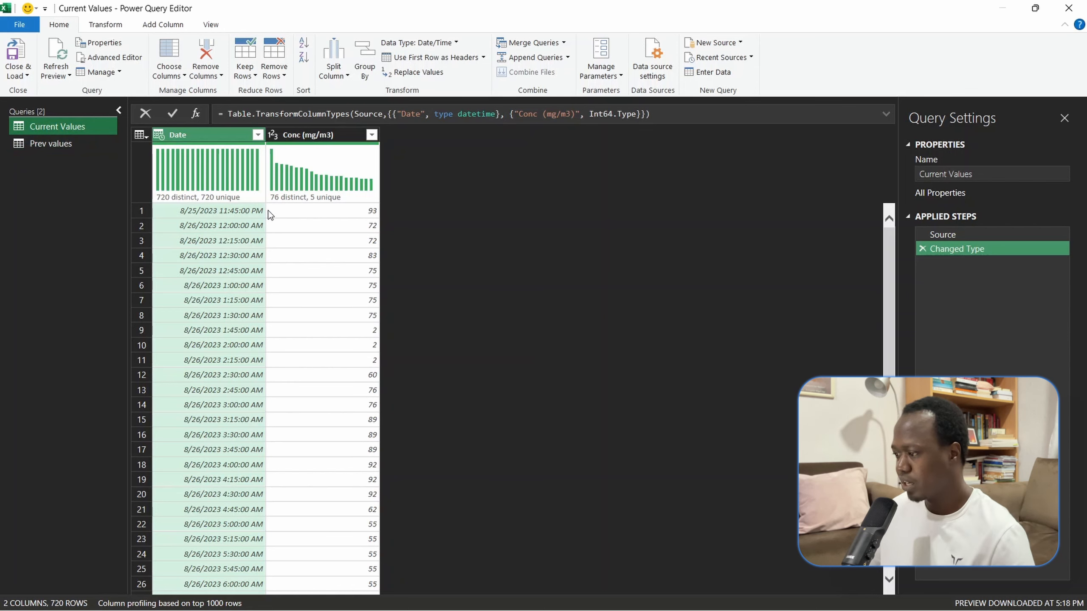
- Add an index column starting from 0 to the Current Values query and move it in front of the Date column
{"action": "left_click", "coordinate": [162, 23]}
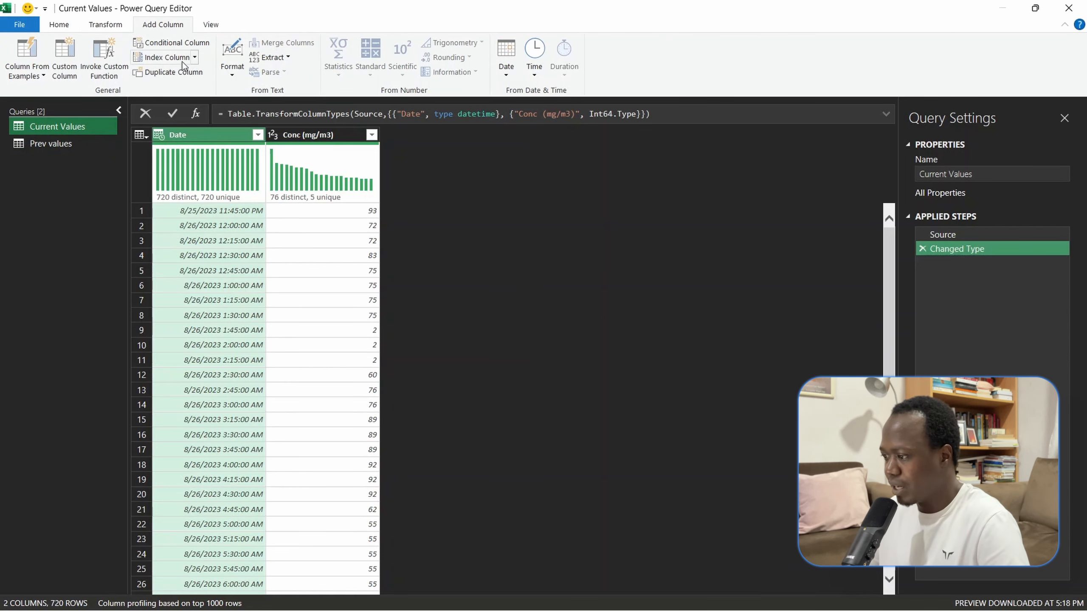
{"action": "left_click", "coordinate": [194, 57]}
{"action": "left_click", "coordinate": [183, 74]}
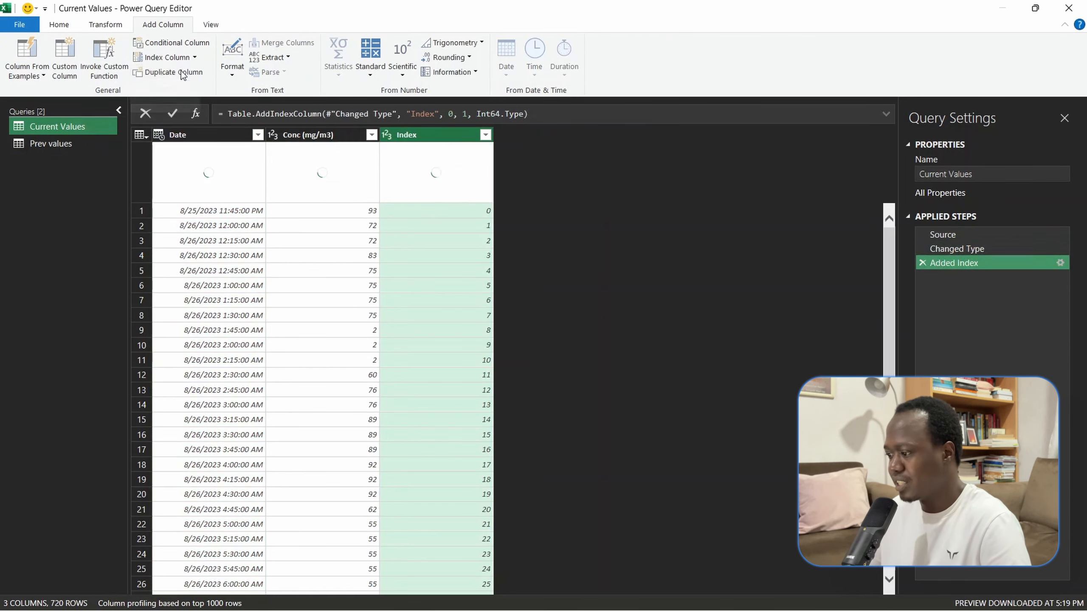
{"action": "left_click_drag", "start_coordinate": [425, 138], "coordinate": [199, 141]}
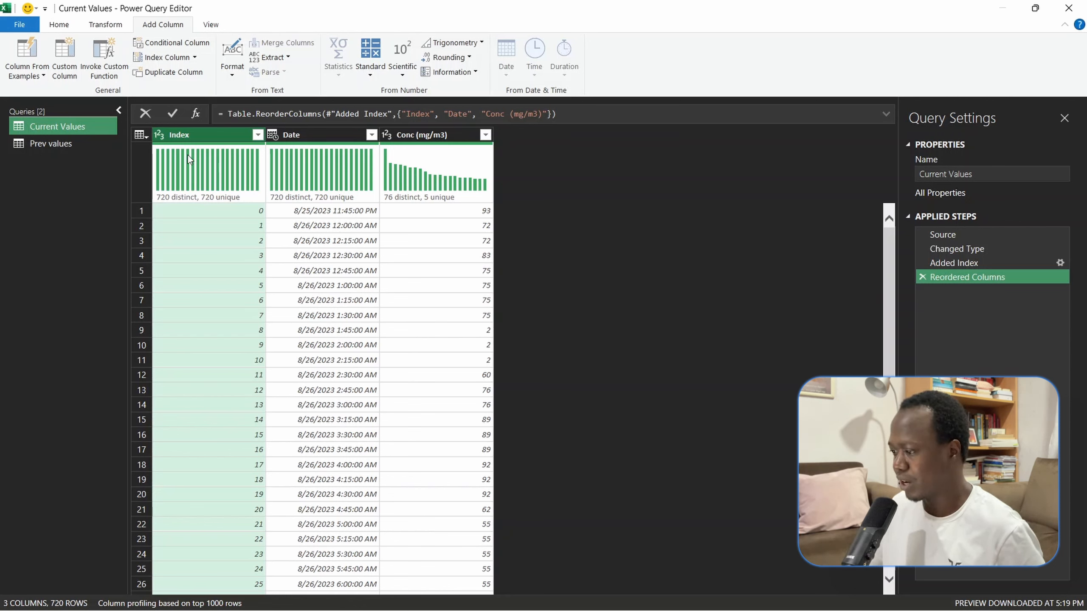
{"action": "mouse_move", "coordinate": [218, 203]}
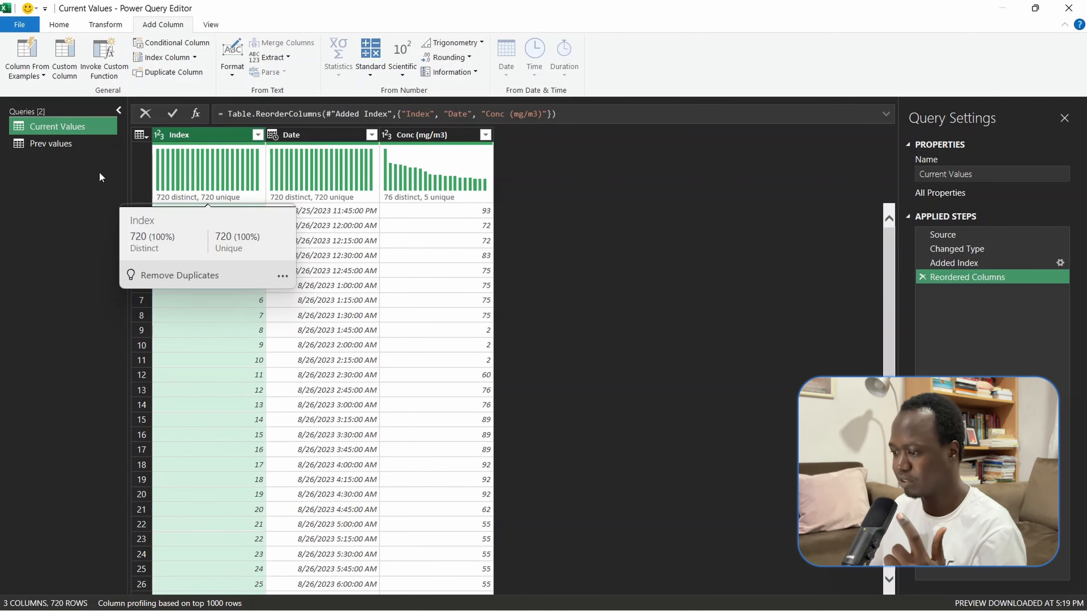
- Add an index column starting from 1 to the Prev values query and make it the first column
{"action": "left_click", "coordinate": [77, 145]}
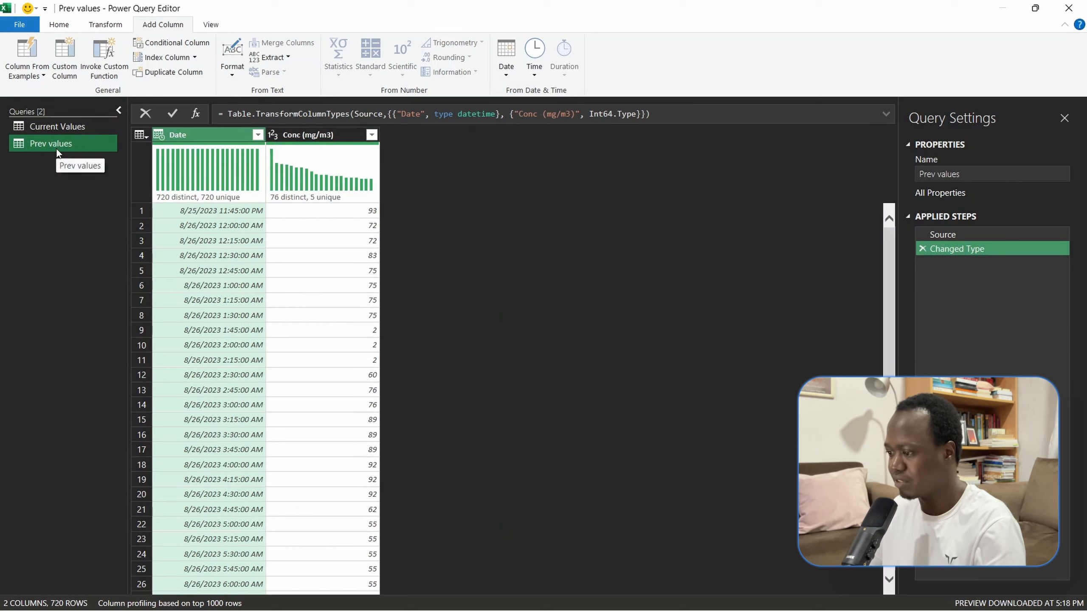
{"action": "left_click", "coordinate": [196, 60]}
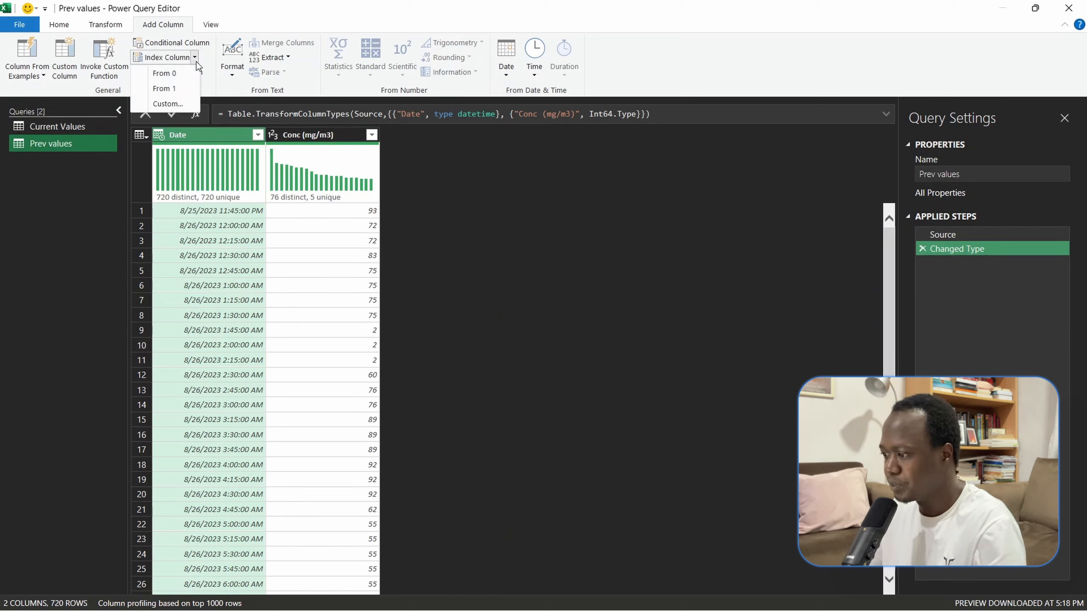
{"action": "left_click", "coordinate": [168, 89]}
{"action": "left_click_drag", "start_coordinate": [410, 135], "coordinate": [188, 144]}
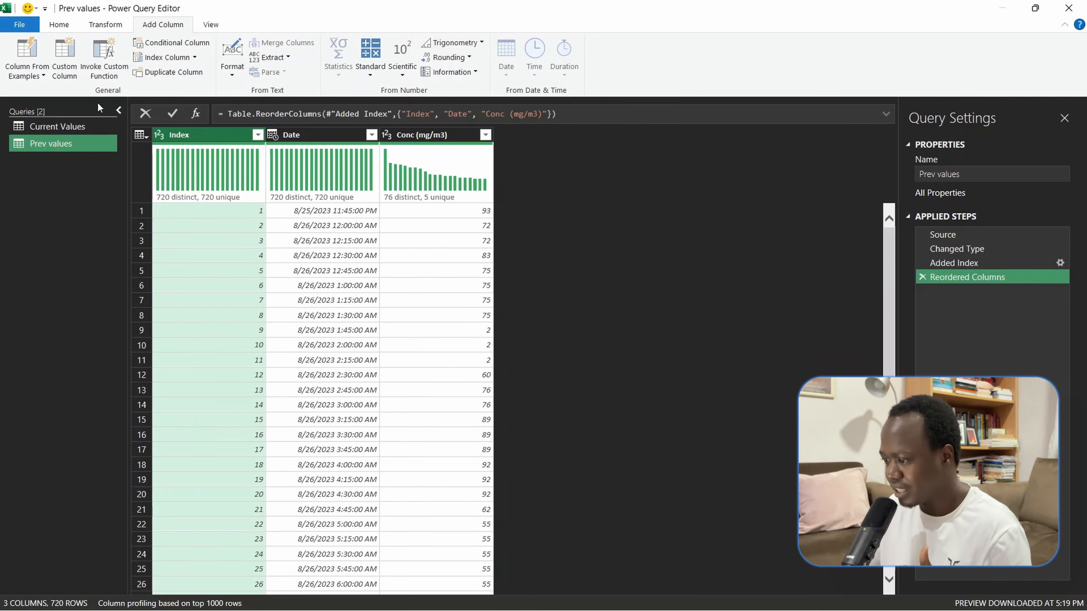
- Compare the concentration at index 1 in the Current Values query with the concentration at index 1 in the Prev values query
{"action": "left_click", "coordinate": [55, 124]}
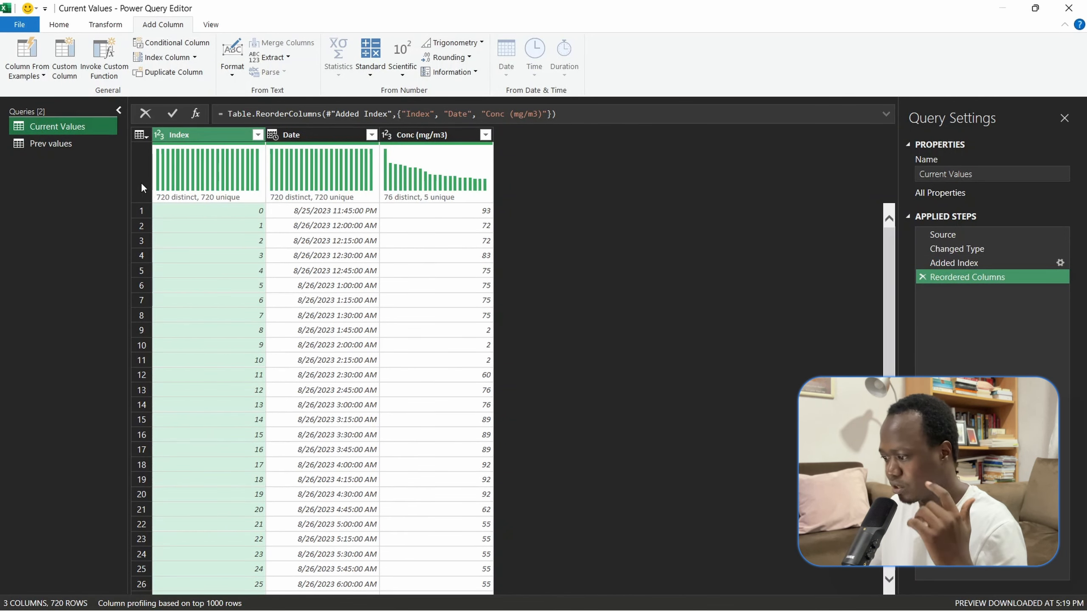
{"action": "left_click", "coordinate": [221, 224]}
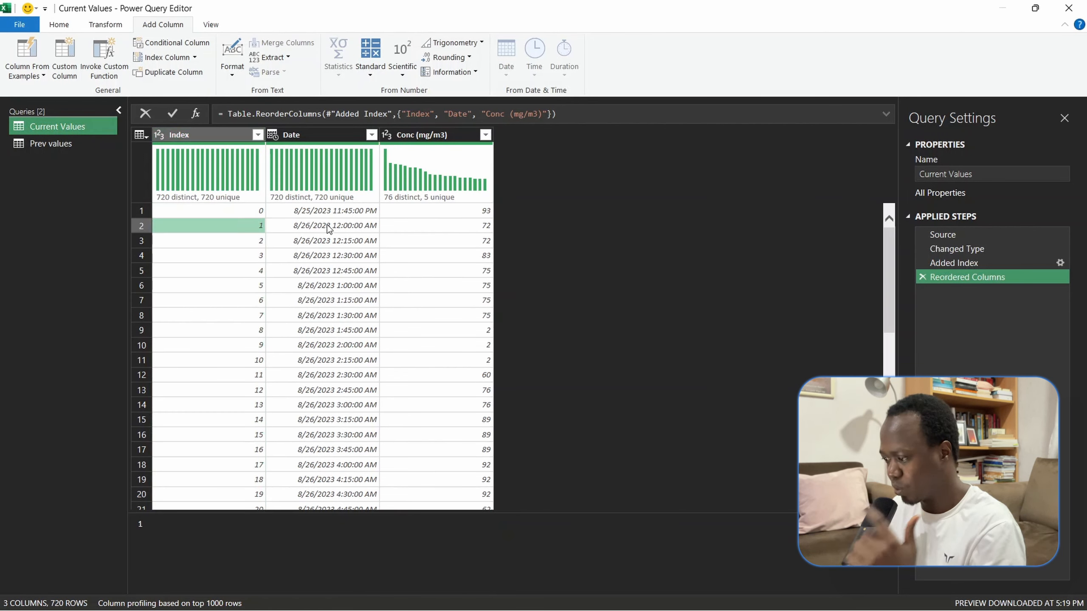
{"action": "left_click", "coordinate": [435, 226]}
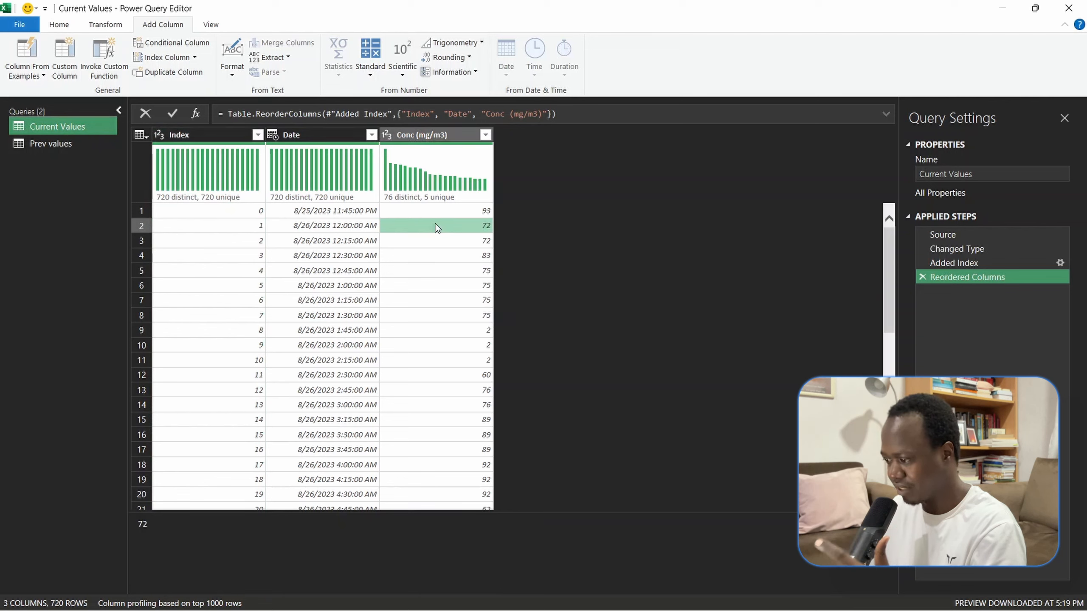
{"action": "left_click", "coordinate": [252, 227]}
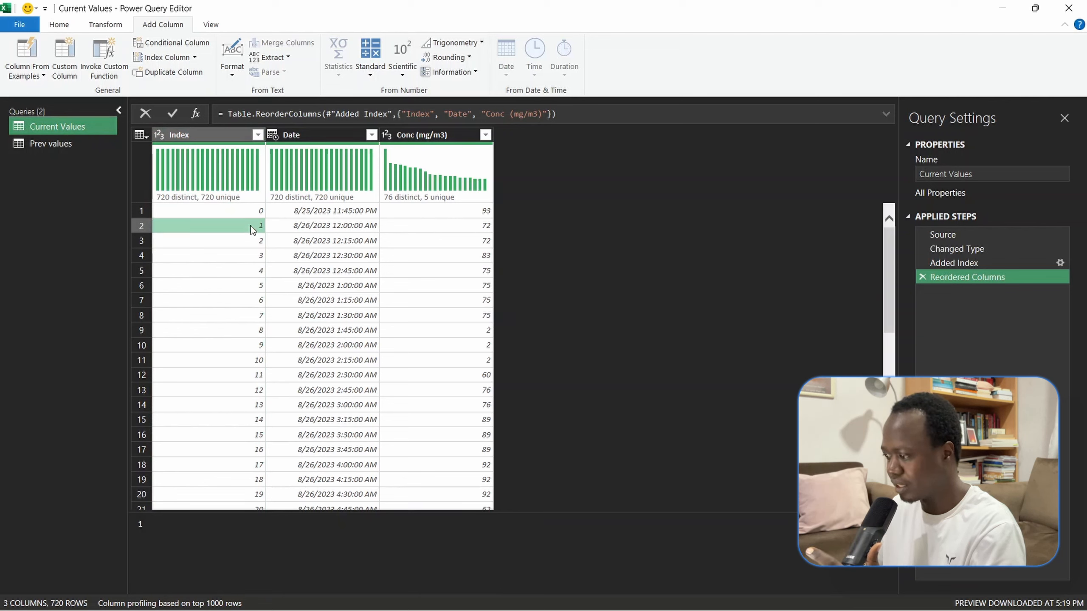
{"action": "left_click", "coordinate": [418, 230]}
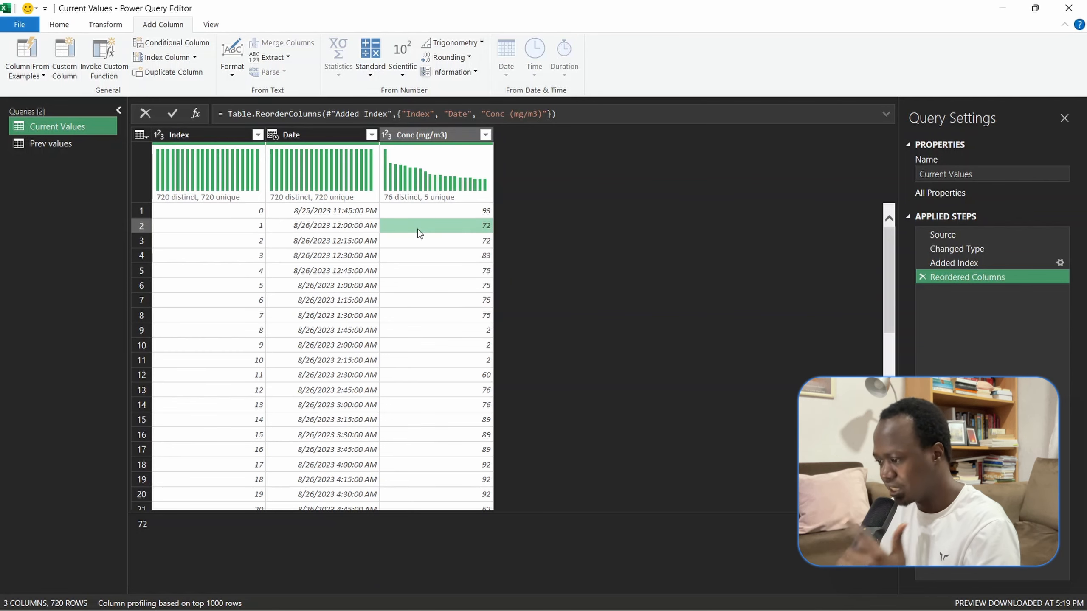
{"action": "left_click", "coordinate": [68, 143]}
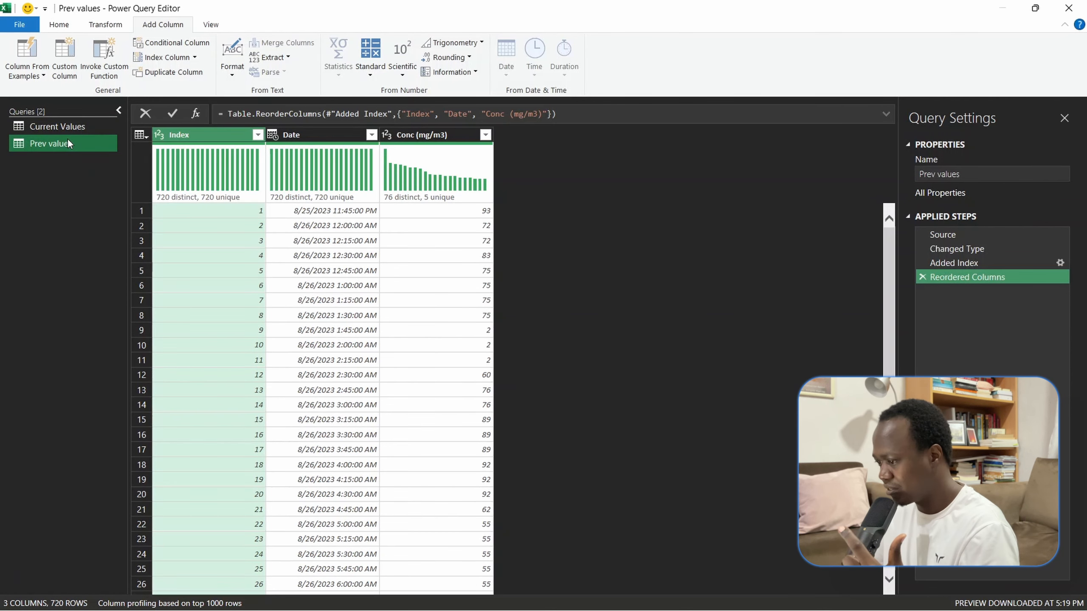
{"action": "left_click", "coordinate": [238, 211]}
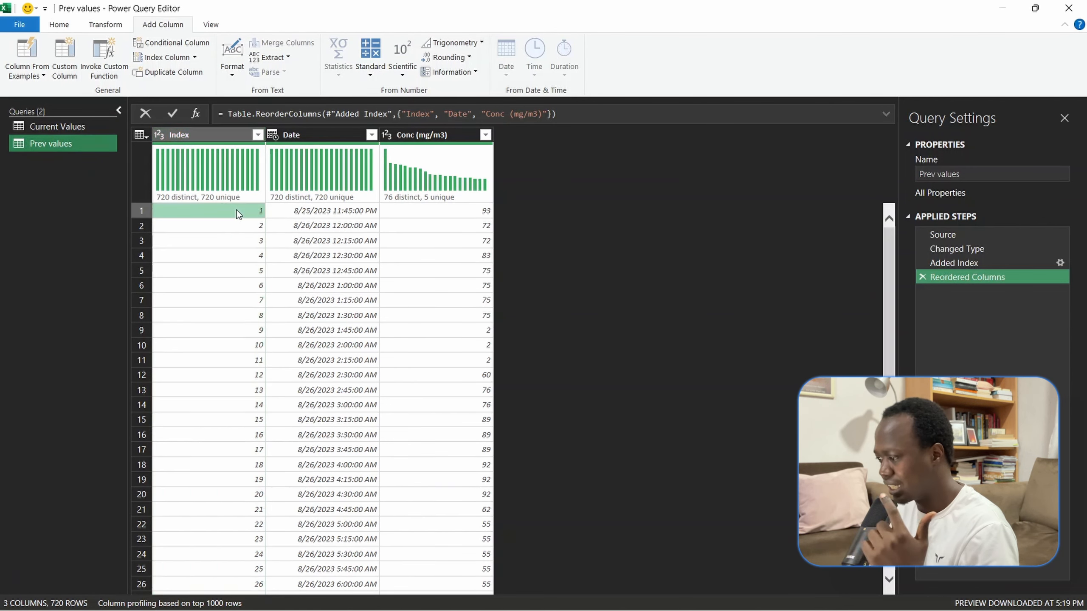
{"action": "left_click", "coordinate": [477, 211]}
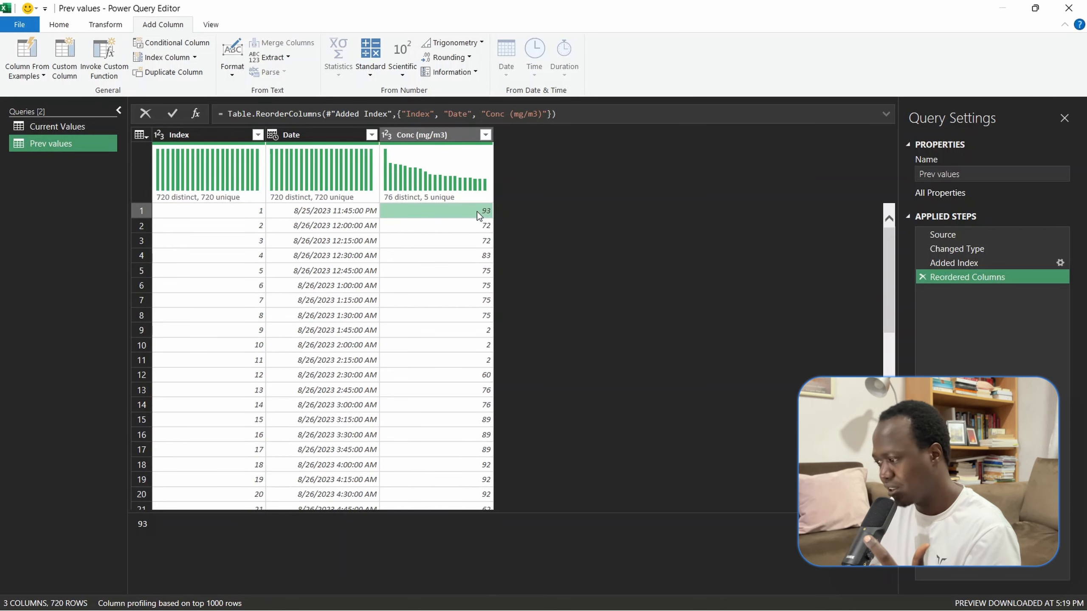
{"action": "left_click", "coordinate": [77, 127]}
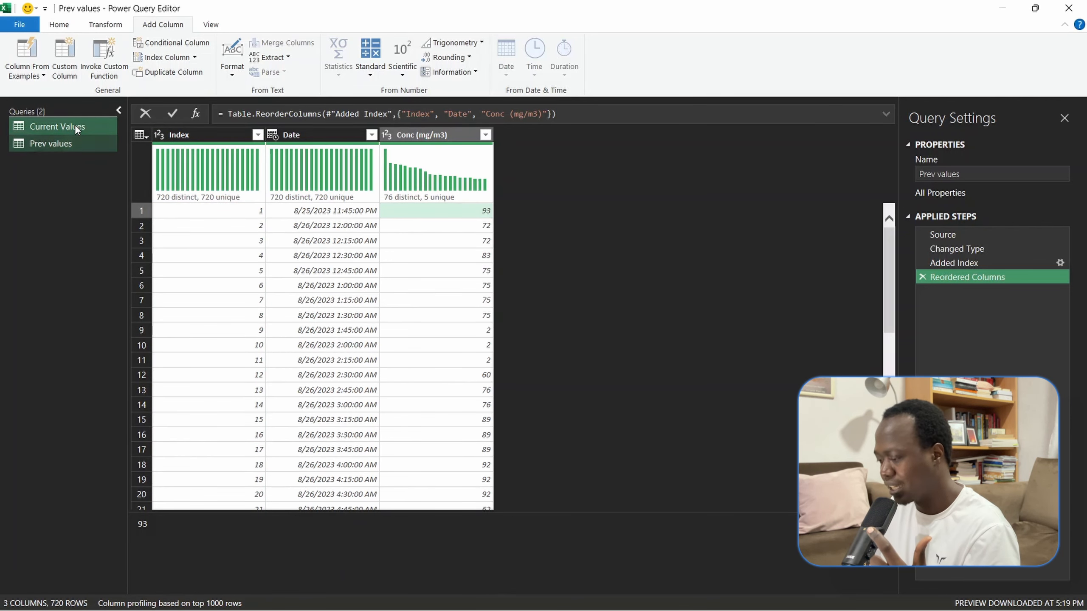
{"action": "left_click", "coordinate": [253, 229]}
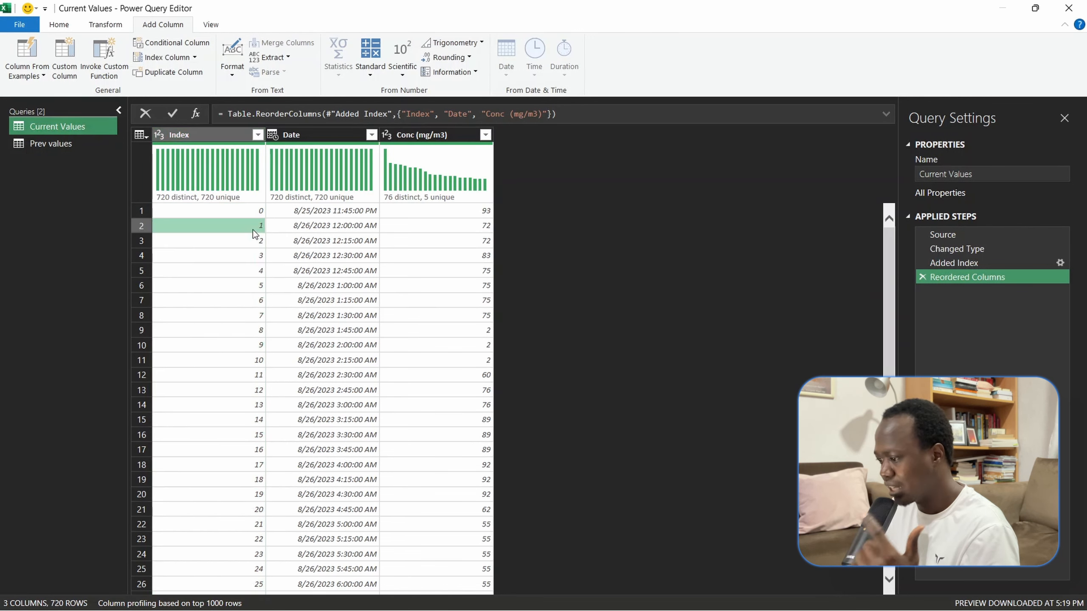
{"action": "left_click", "coordinate": [433, 231]}
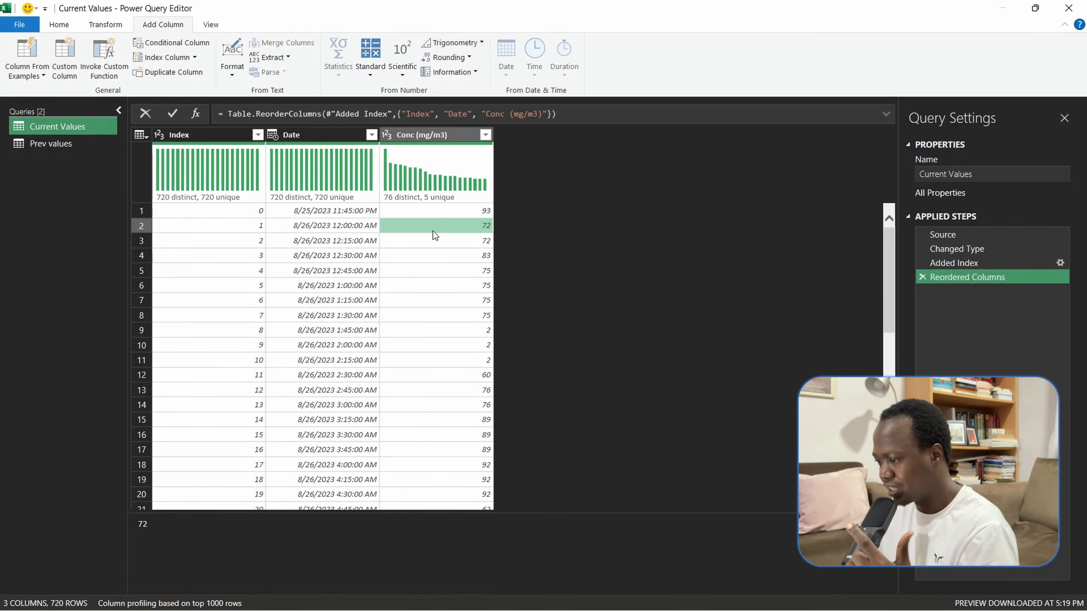
{"action": "left_click", "coordinate": [80, 143]}
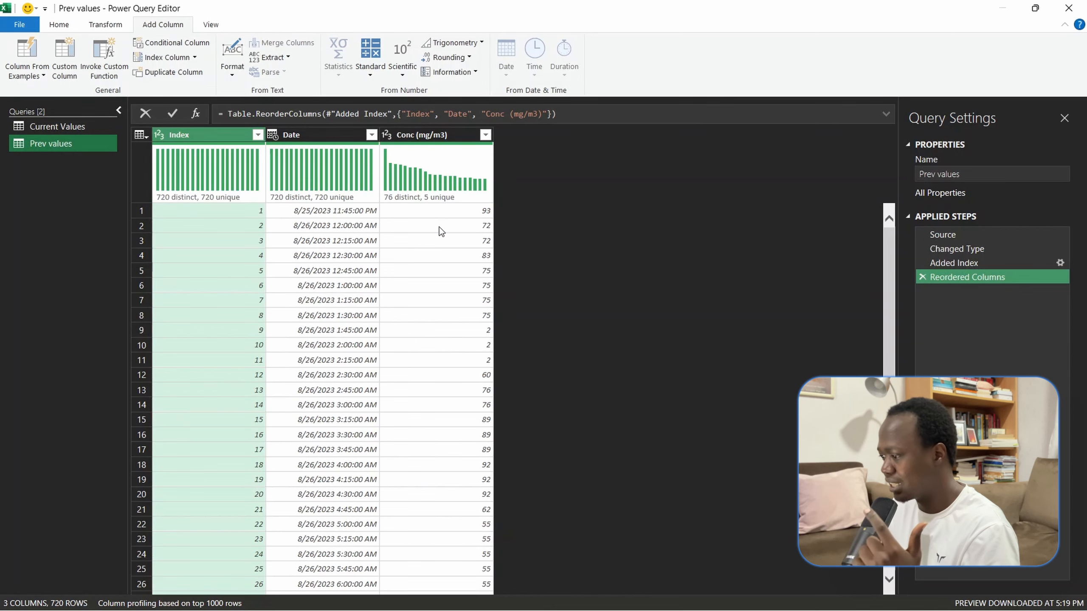
{"action": "left_click", "coordinate": [453, 212]}
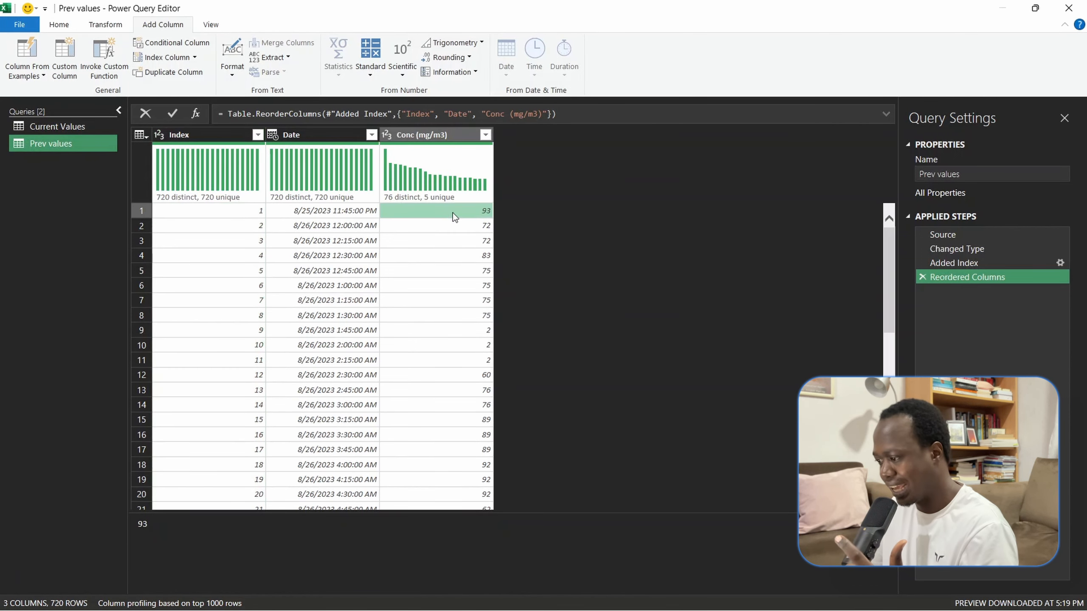
- Examine how the index 1 row of Current Values lines up with the first row of Prev values
{"action": "left_click", "coordinate": [94, 131]}
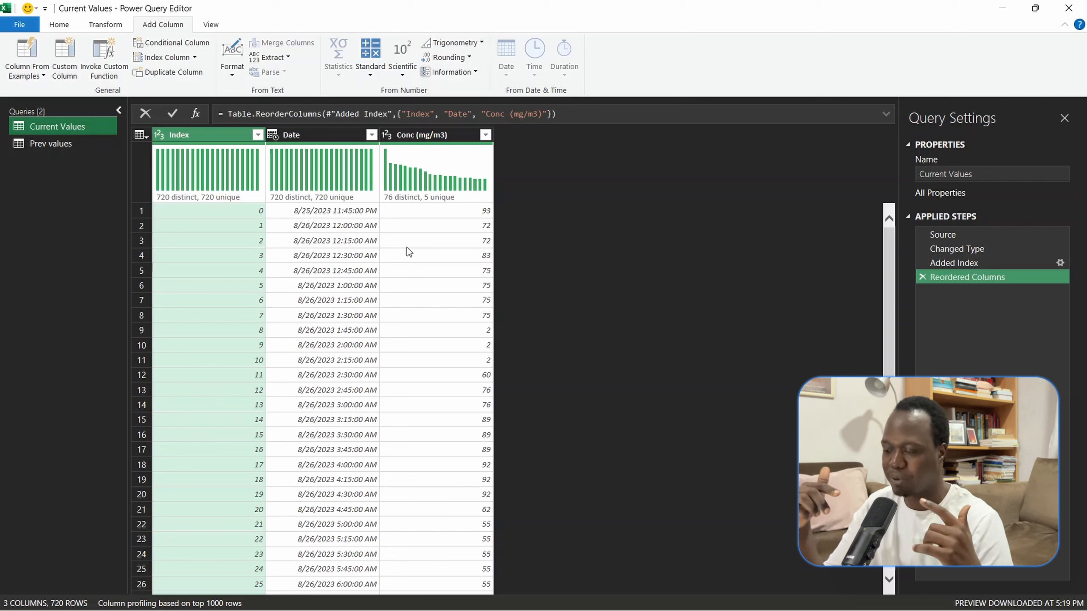
{"action": "left_click", "coordinate": [220, 228]}
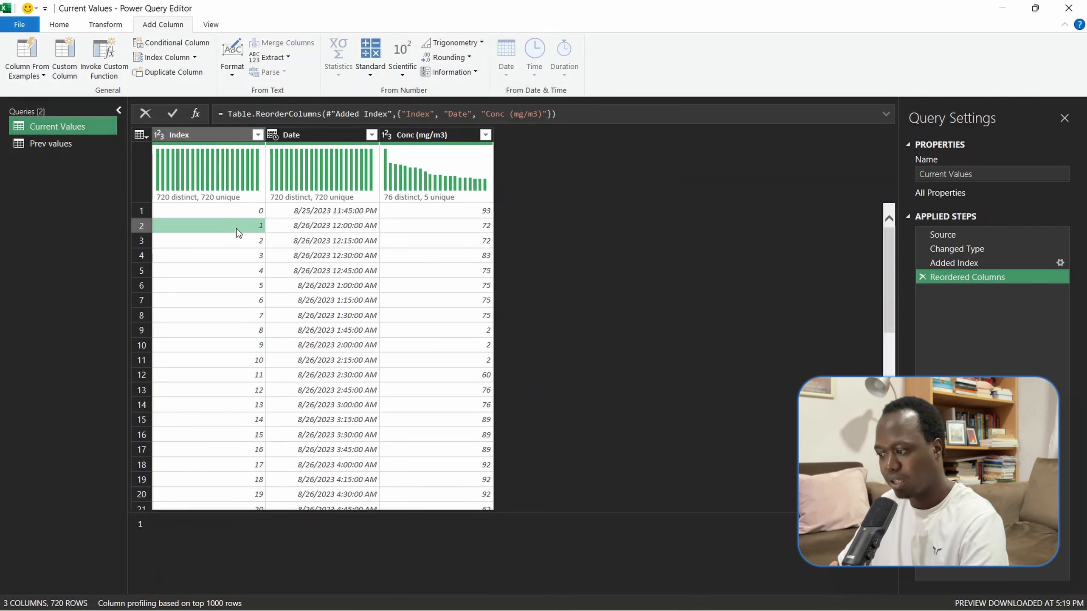
{"action": "left_click", "coordinate": [80, 148]}
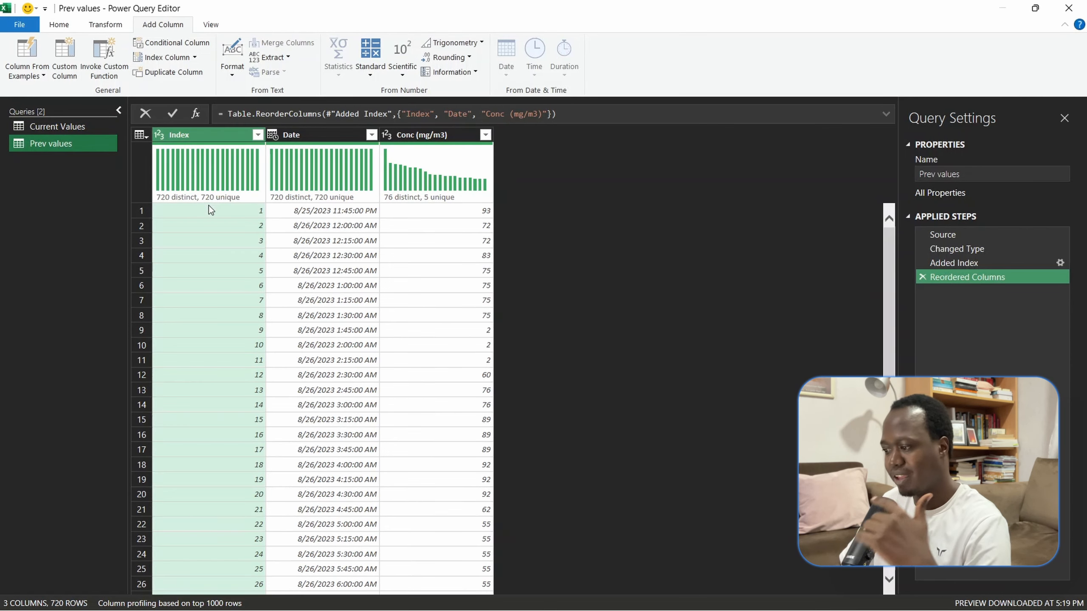
{"action": "left_click", "coordinate": [210, 210]}
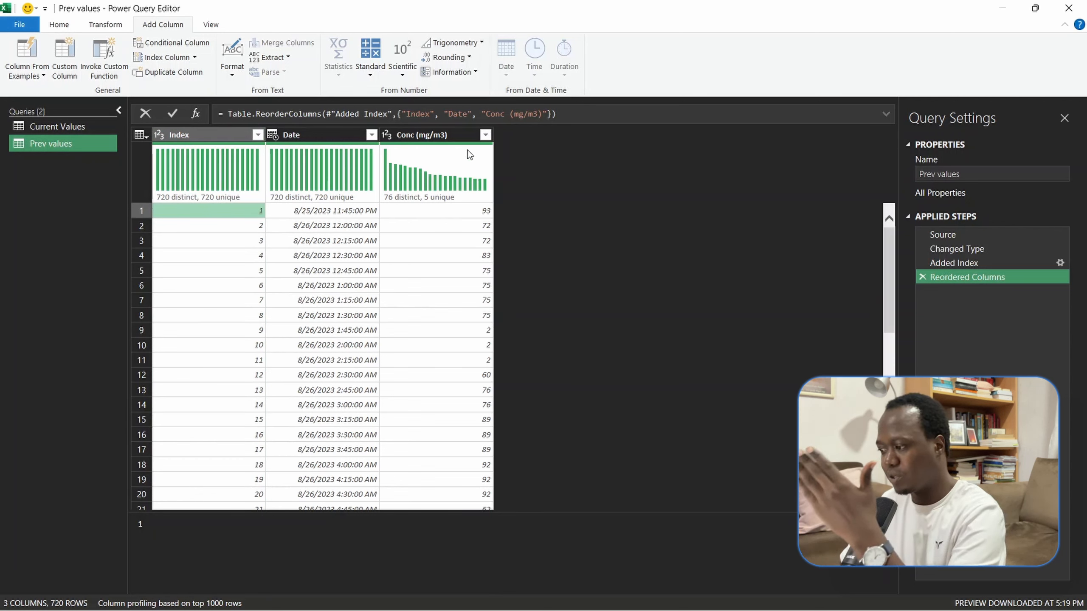
{"action": "left_click", "coordinate": [93, 127]}
{"action": "mouse_move", "coordinate": [216, 172]}
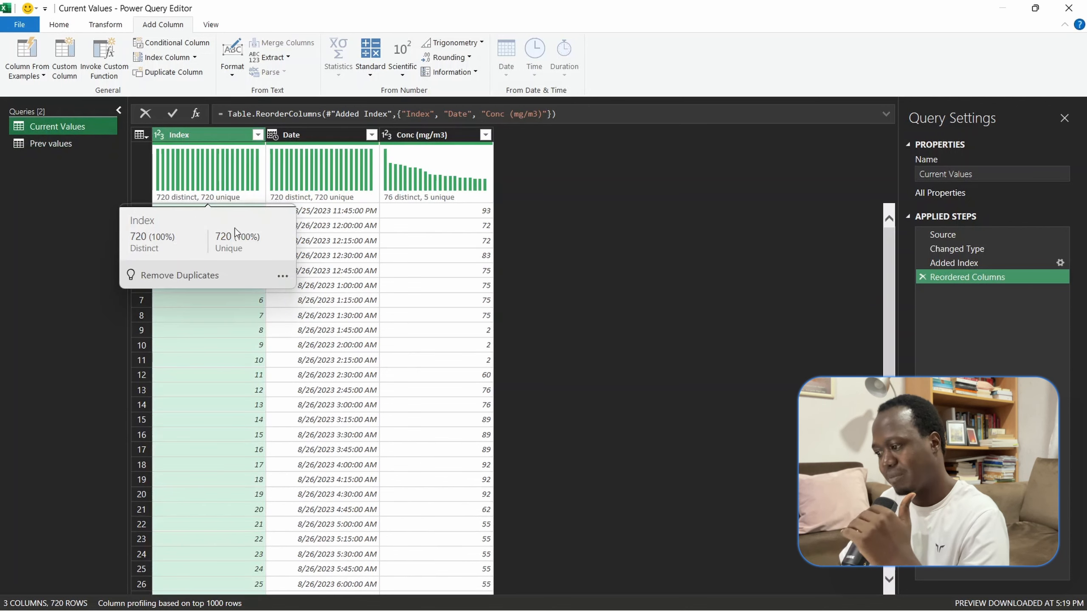
{"action": "left_click", "coordinate": [489, 229]}
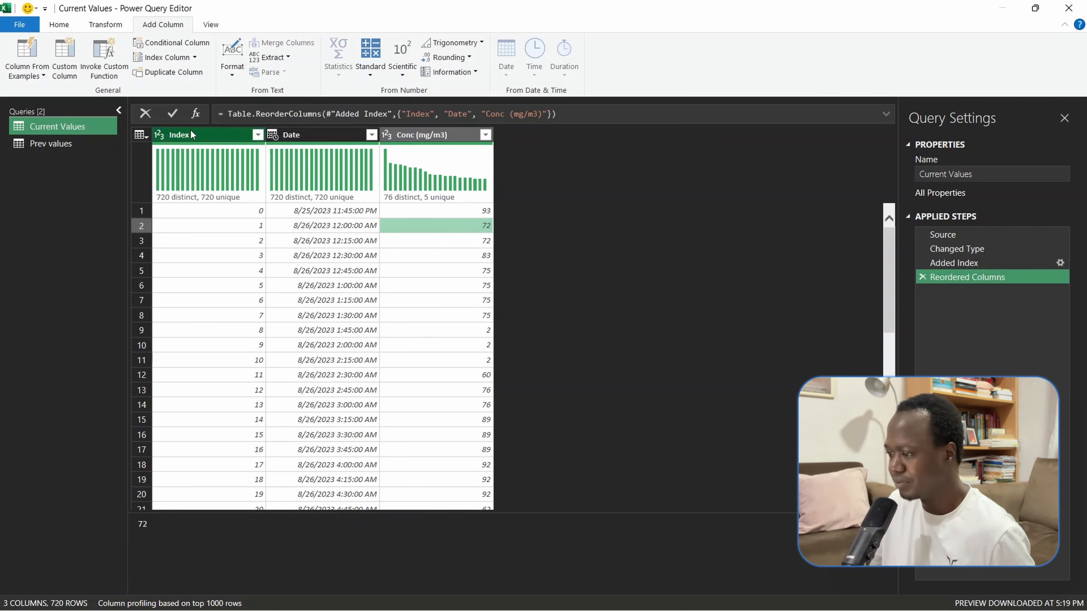
- Merge the Prev values query into Current Values, matching on the Index columns with a Left Outer join
{"action": "left_click", "coordinate": [83, 128]}
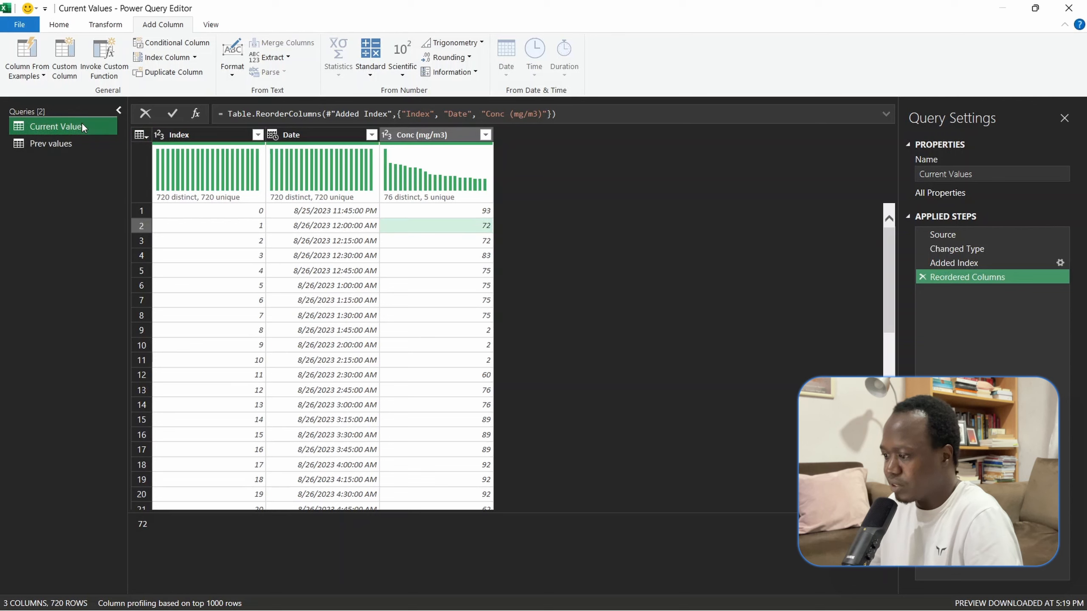
{"action": "left_click", "coordinate": [59, 25]}
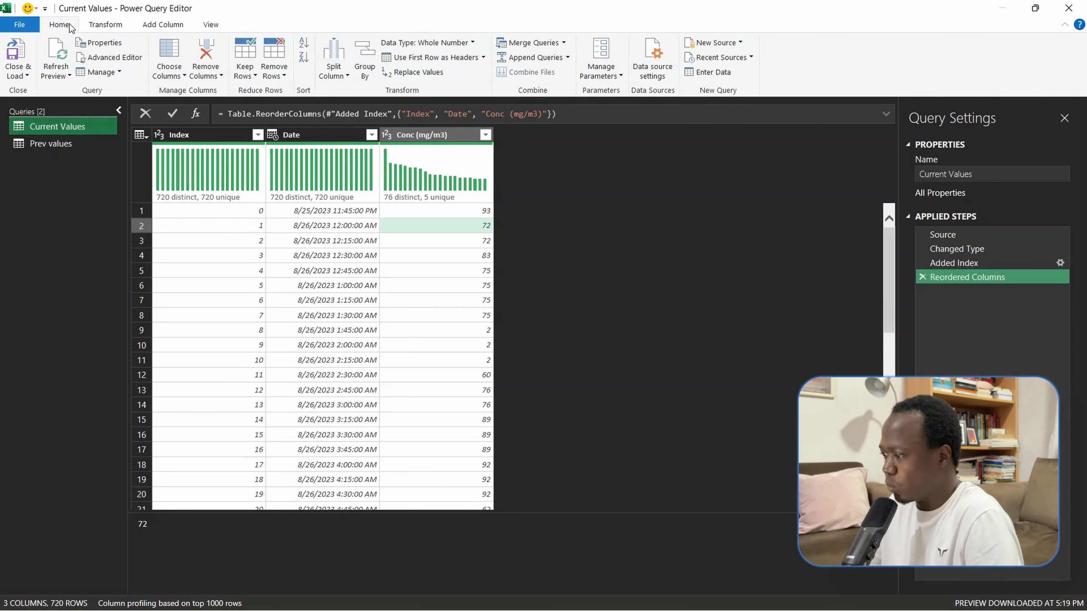
{"action": "left_click", "coordinate": [564, 43]}
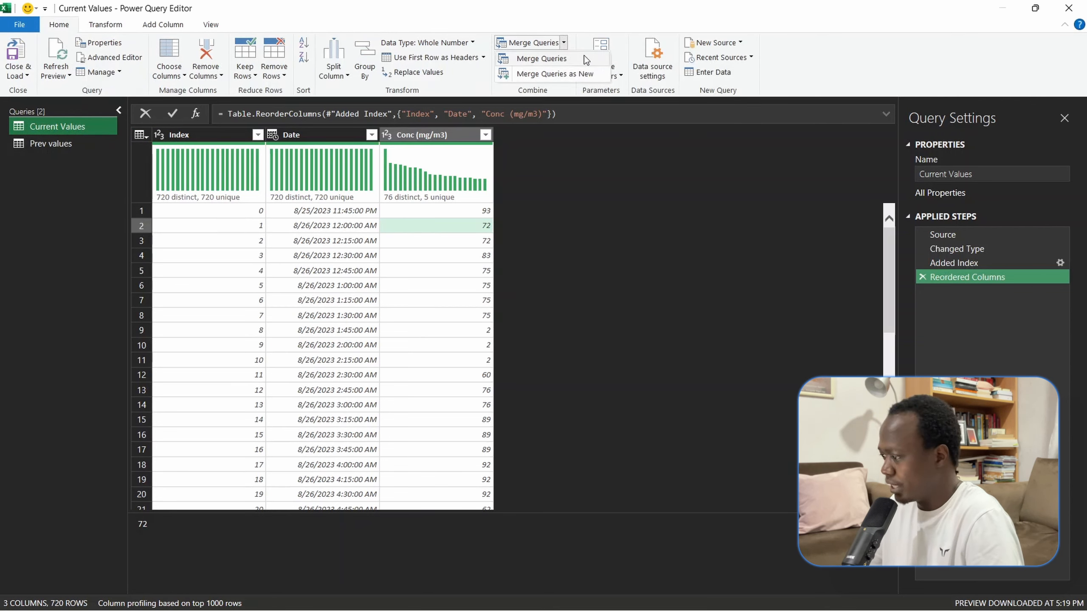
{"action": "left_click", "coordinate": [558, 63]}
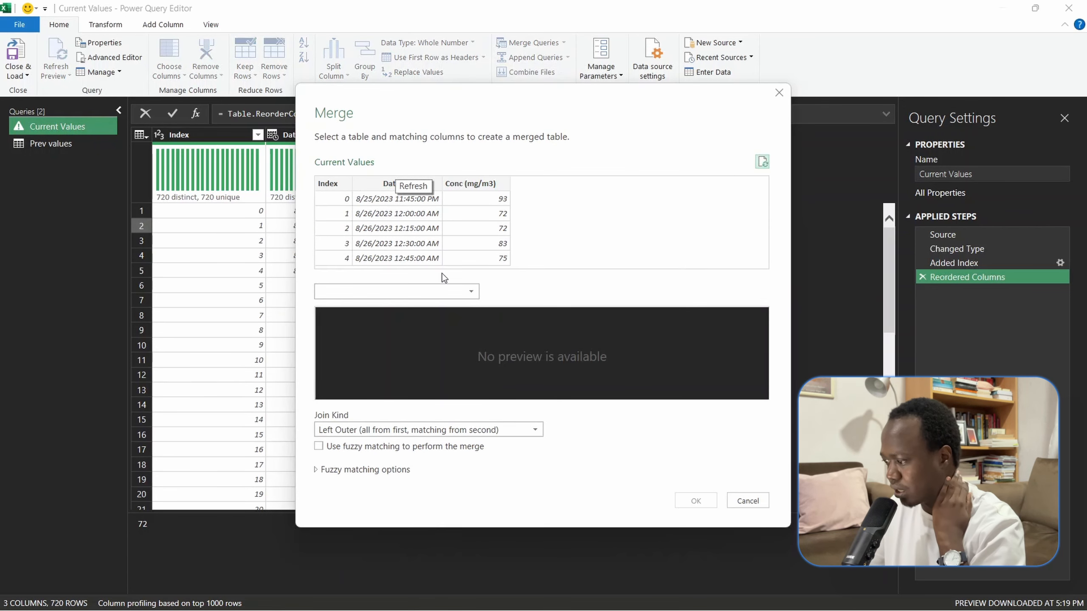
{"action": "left_click", "coordinate": [471, 291]}
{"action": "left_click", "coordinate": [367, 321]}
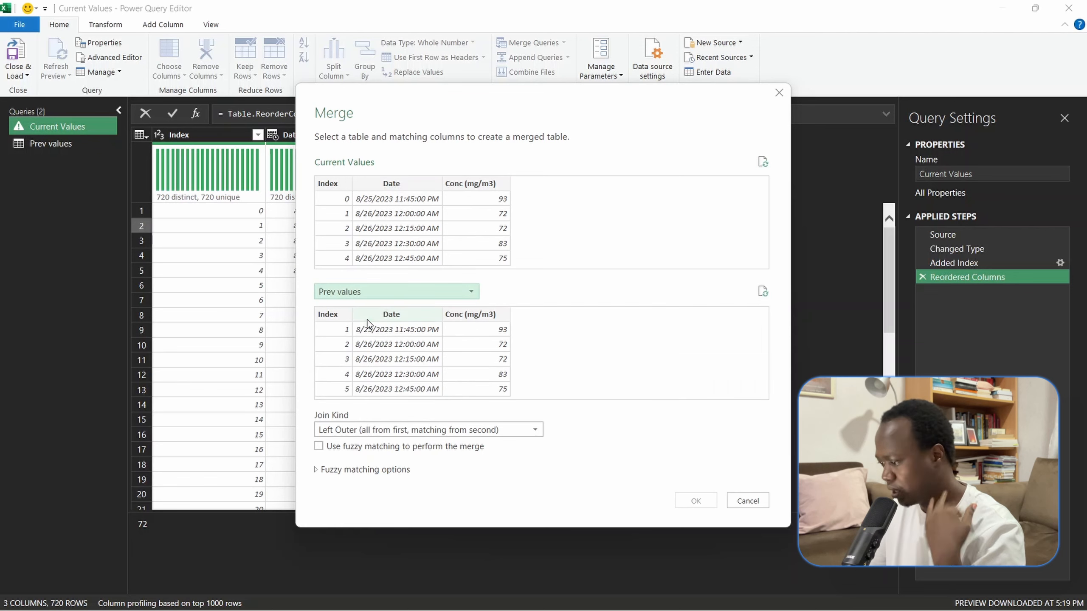
{"action": "left_click", "coordinate": [328, 184]}
{"action": "left_click", "coordinate": [334, 326]}
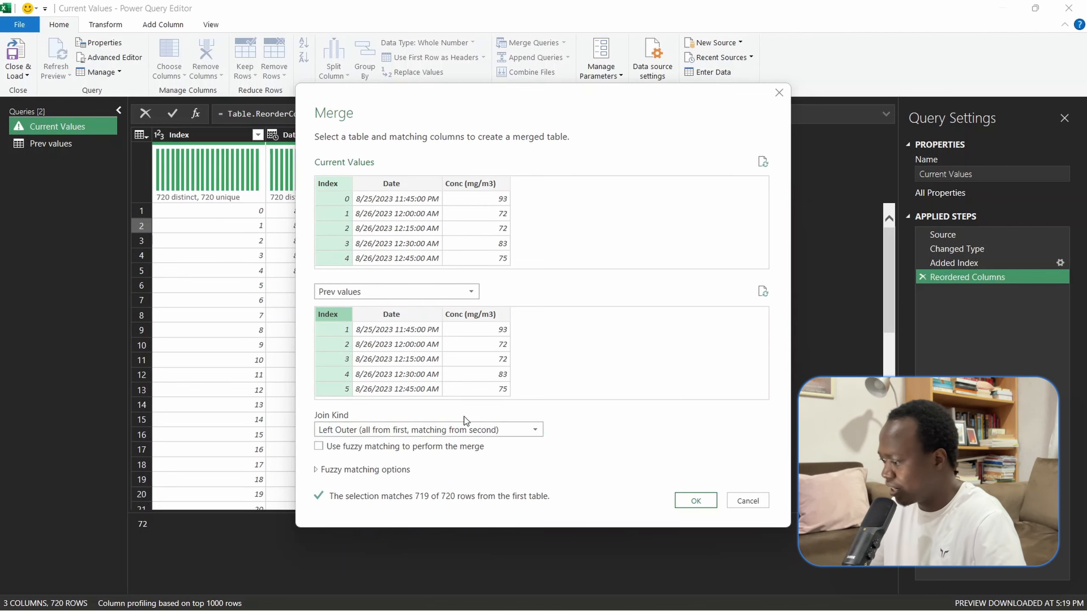
{"action": "left_click", "coordinate": [702, 500]}
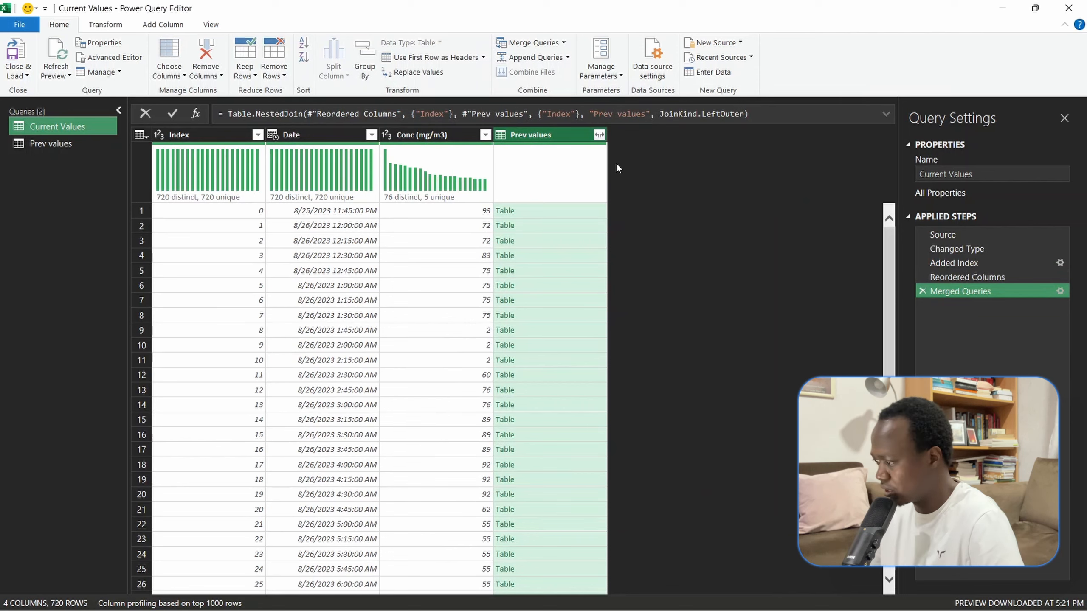
- Expand the merged Prev values column to include only its Conc (mg/m3) field, keeping the original column name as prefix
{"action": "left_click", "coordinate": [599, 135]}
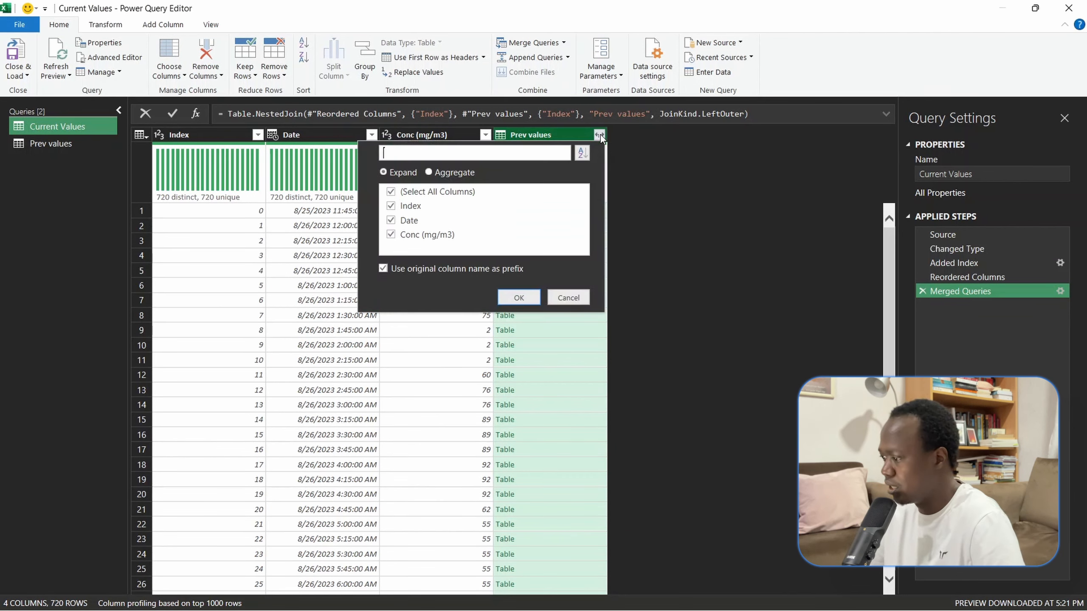
{"action": "left_click", "coordinate": [391, 193]}
{"action": "left_click", "coordinate": [391, 236]}
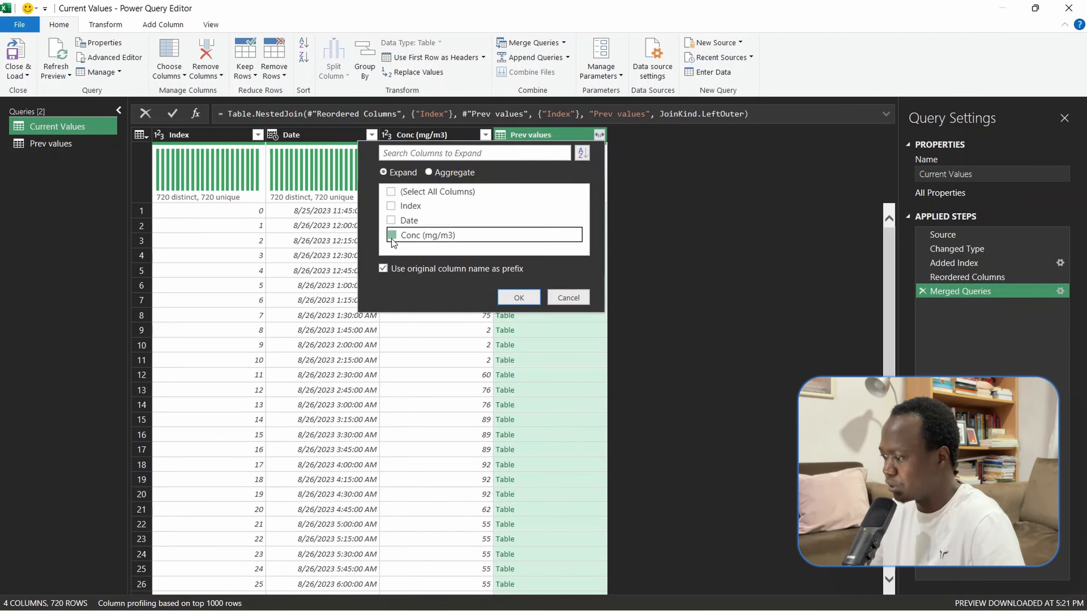
{"action": "left_click", "coordinate": [533, 304]}
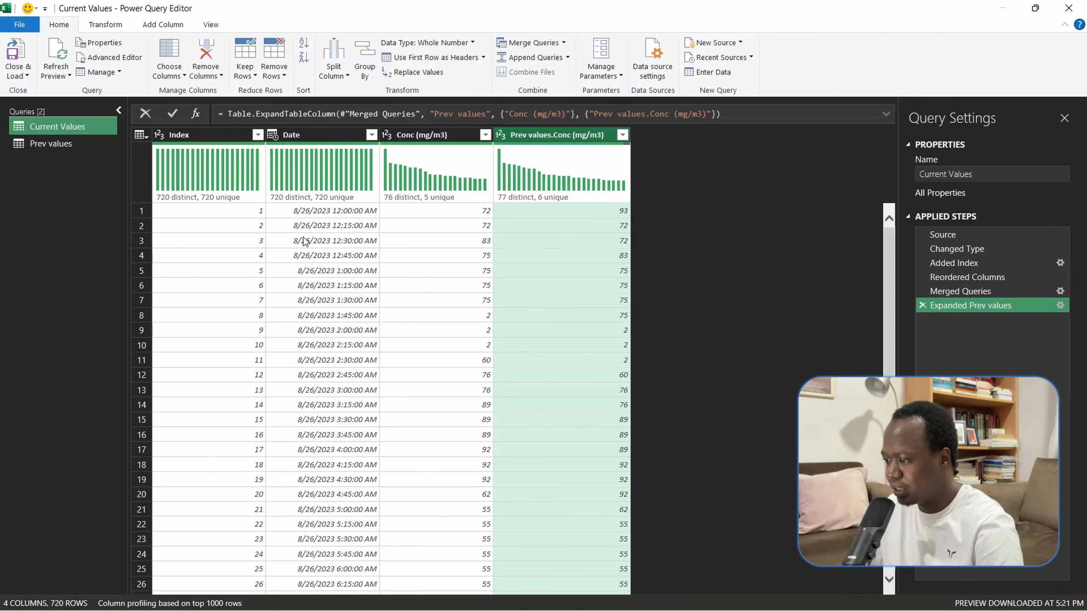
- Compare the current and previous concentrations in the index 1 row of the expanded query
{"action": "left_click", "coordinate": [240, 219]}
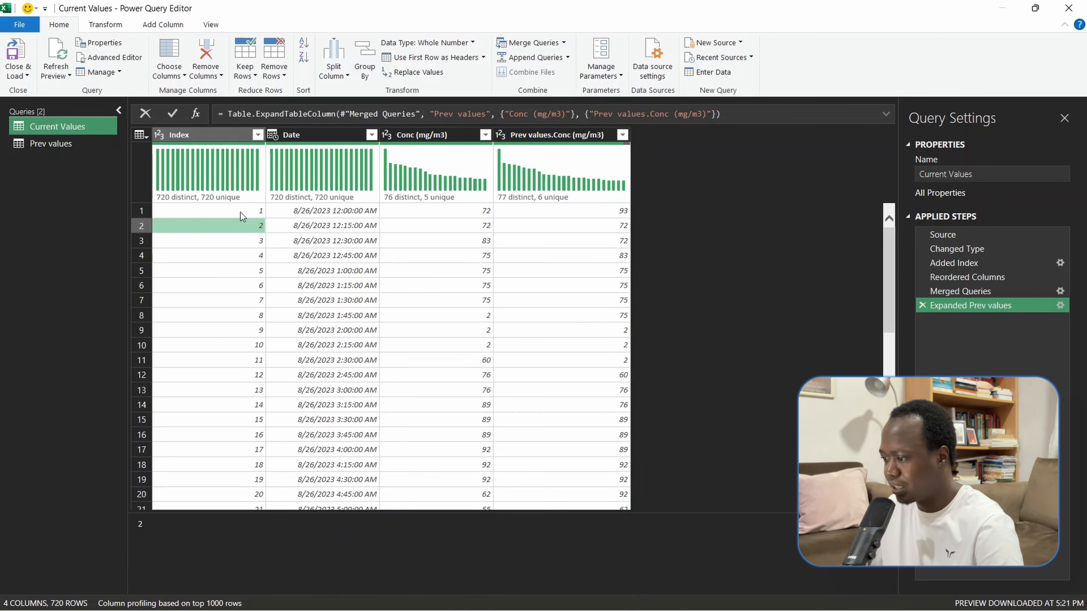
{"action": "left_click", "coordinate": [241, 212]}
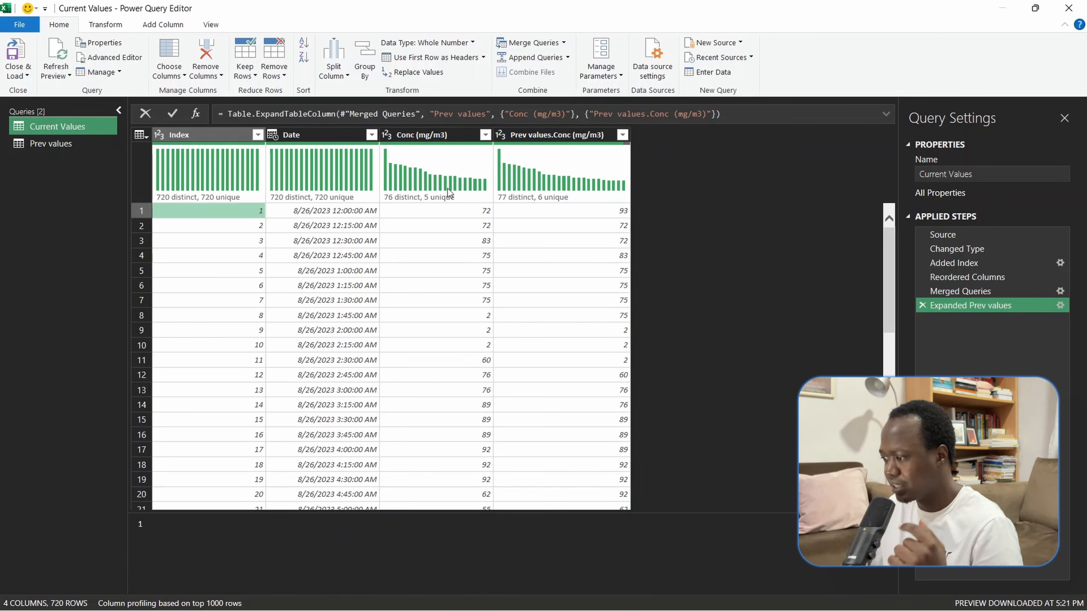
{"action": "left_click", "coordinate": [452, 208]}
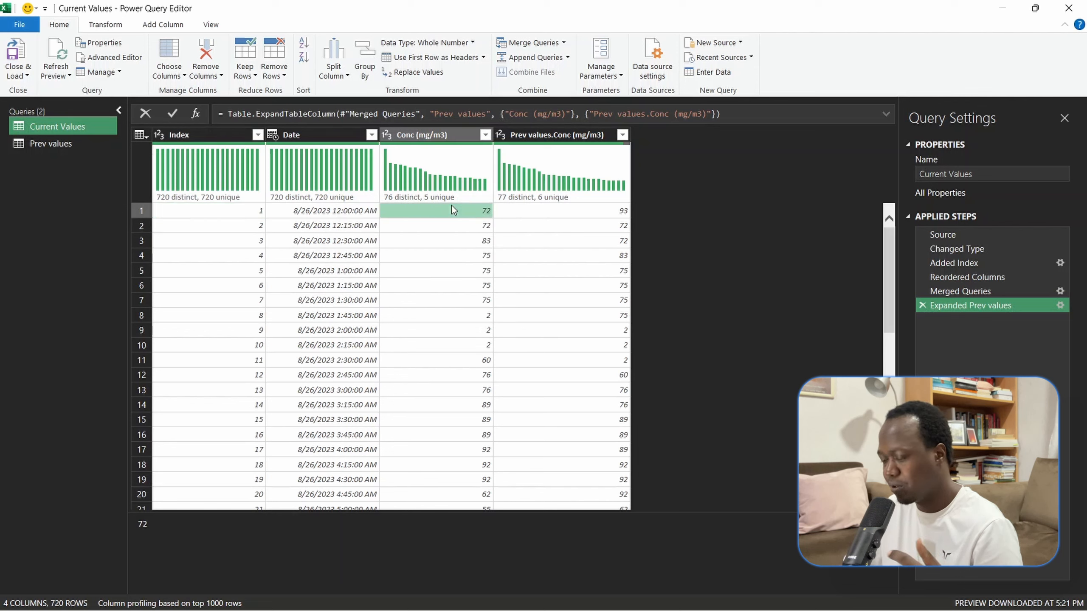
{"action": "left_click", "coordinate": [600, 212]}
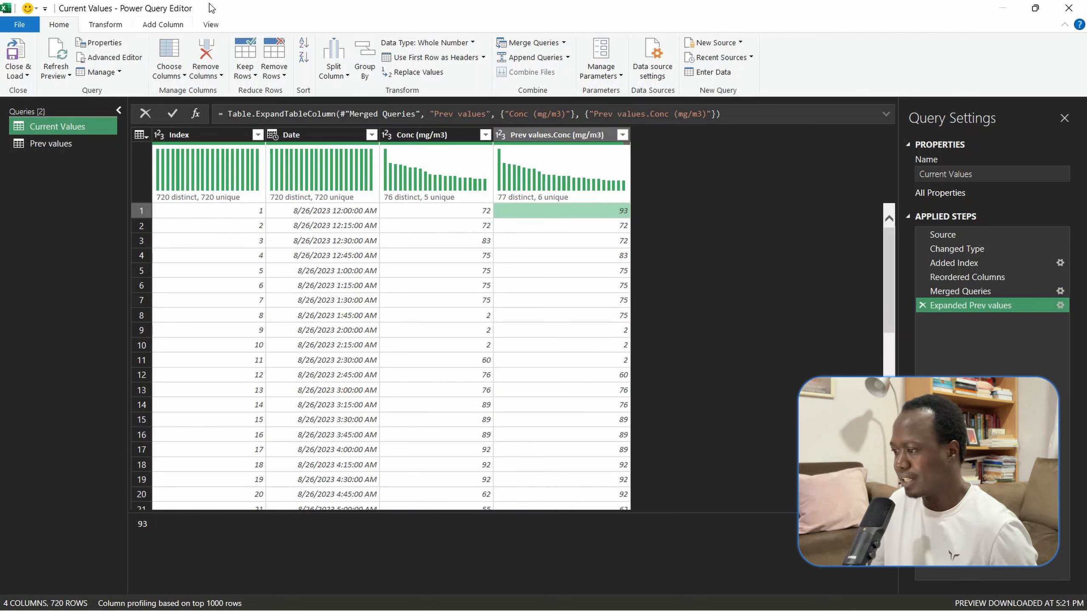
- Start a custom column whose formula tests if [#"Conc (mg/m3)"]<>[#"Prev values.Conc (mg/m3)"]
{"action": "left_click", "coordinate": [163, 24]}
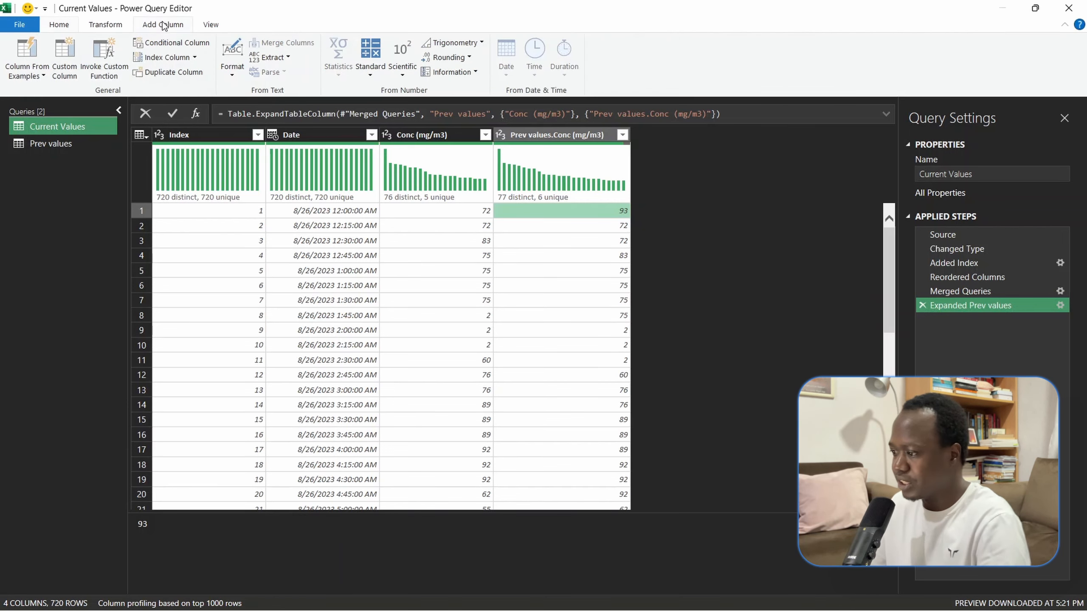
{"action": "left_click", "coordinate": [63, 69]}
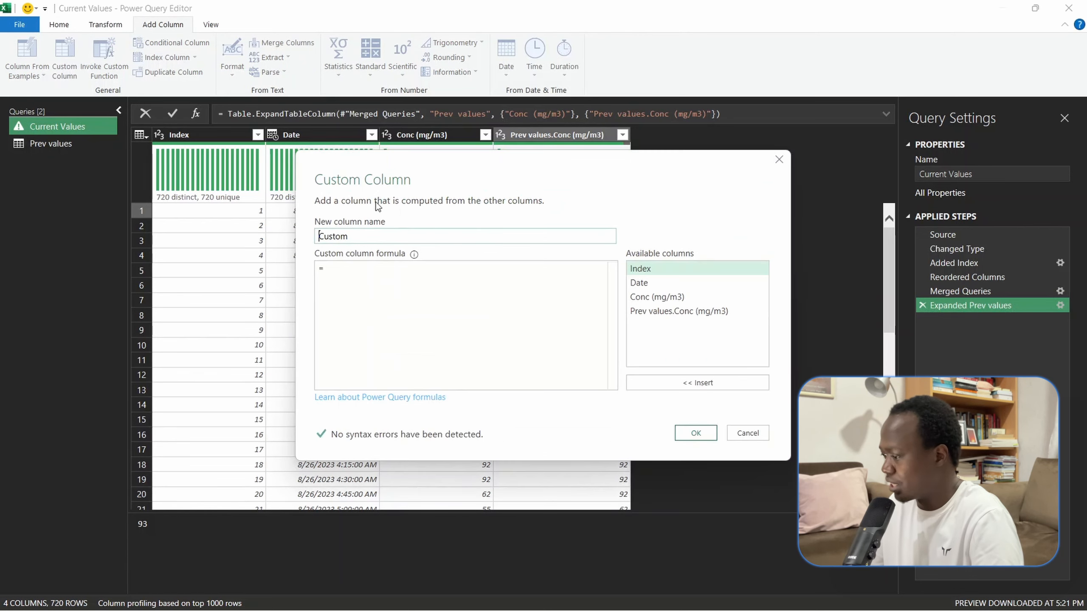
{"action": "left_click", "coordinate": [372, 268]}
{"action": "type", "text": "if"}
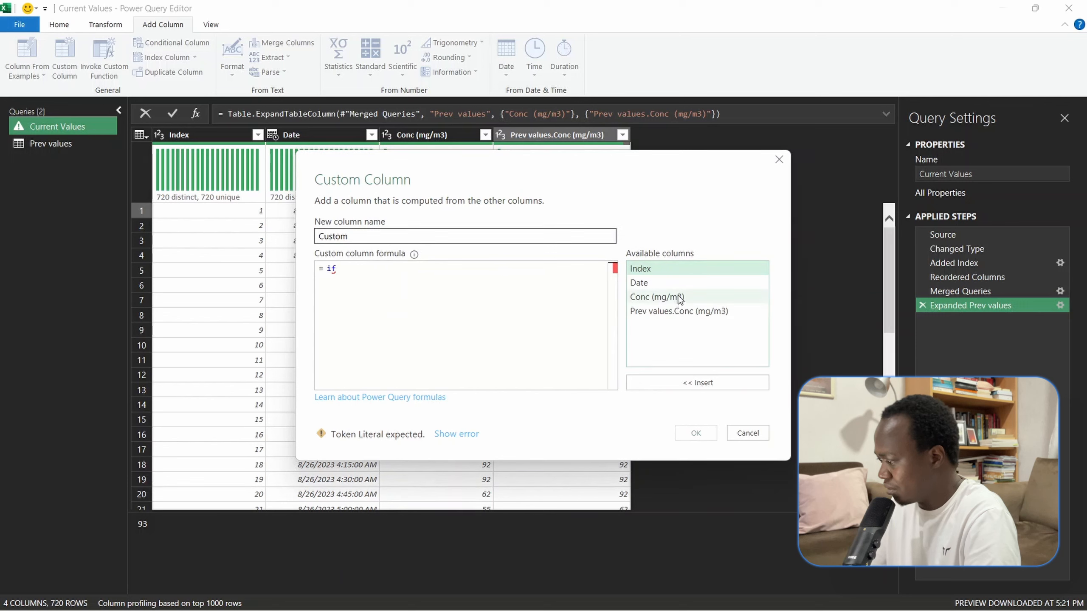
{"action": "left_click", "coordinate": [680, 299]}
{"action": "left_click", "coordinate": [682, 388]}
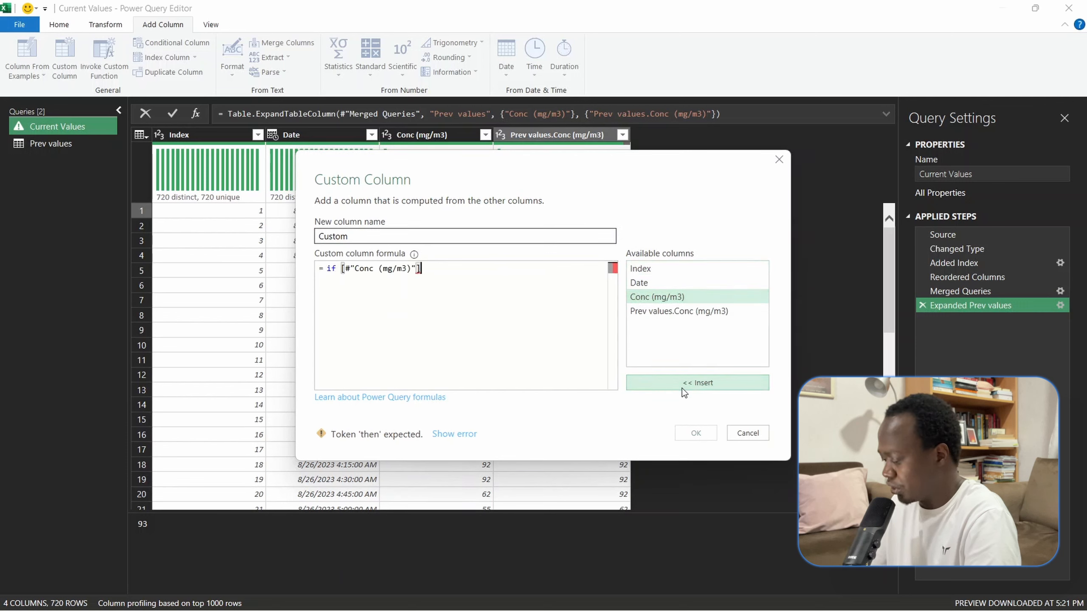
{"action": "type", "text": "<>"}
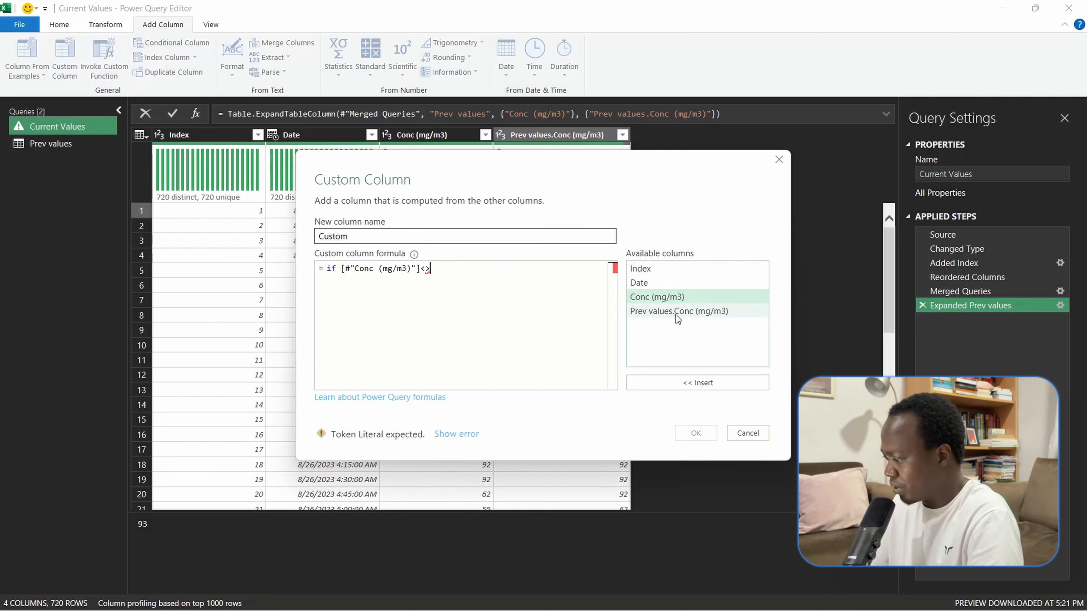
{"action": "left_click", "coordinate": [706, 312]}
{"action": "left_click", "coordinate": [681, 383]}
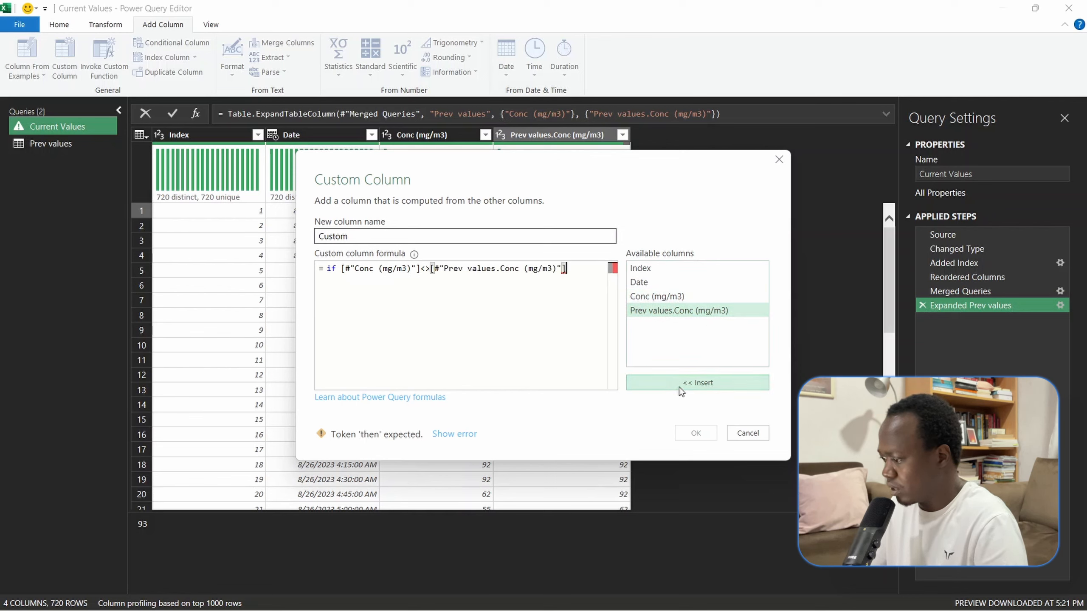
- Complete the custom column formula with "then 1 else 0" and add the column to the query
{"action": "type", "text": "then 1"}
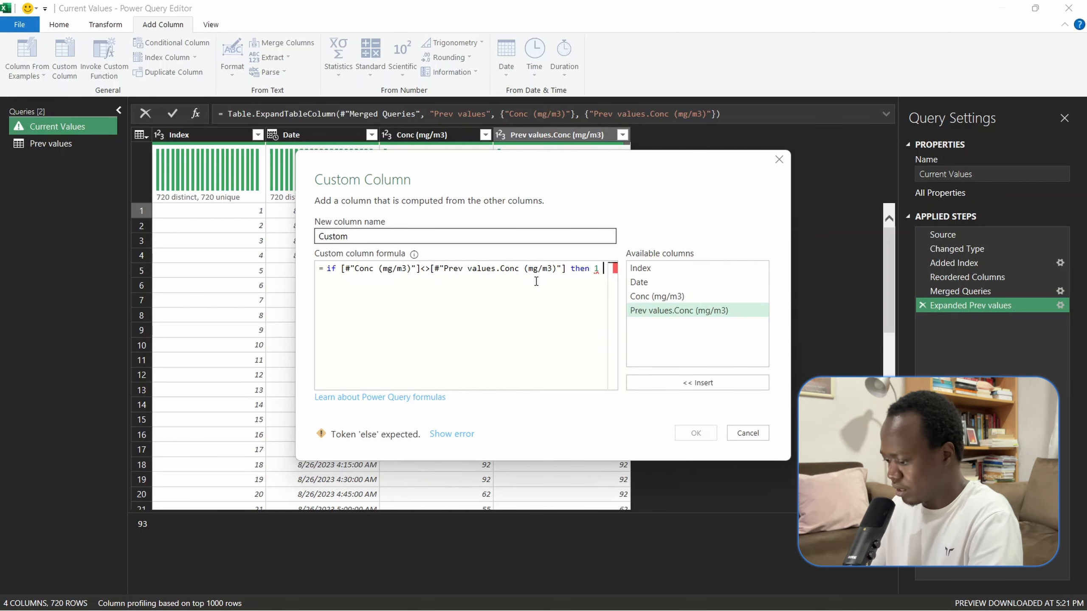
{"action": "type", "text": " else 0"}
{"action": "key", "text": "Return"}
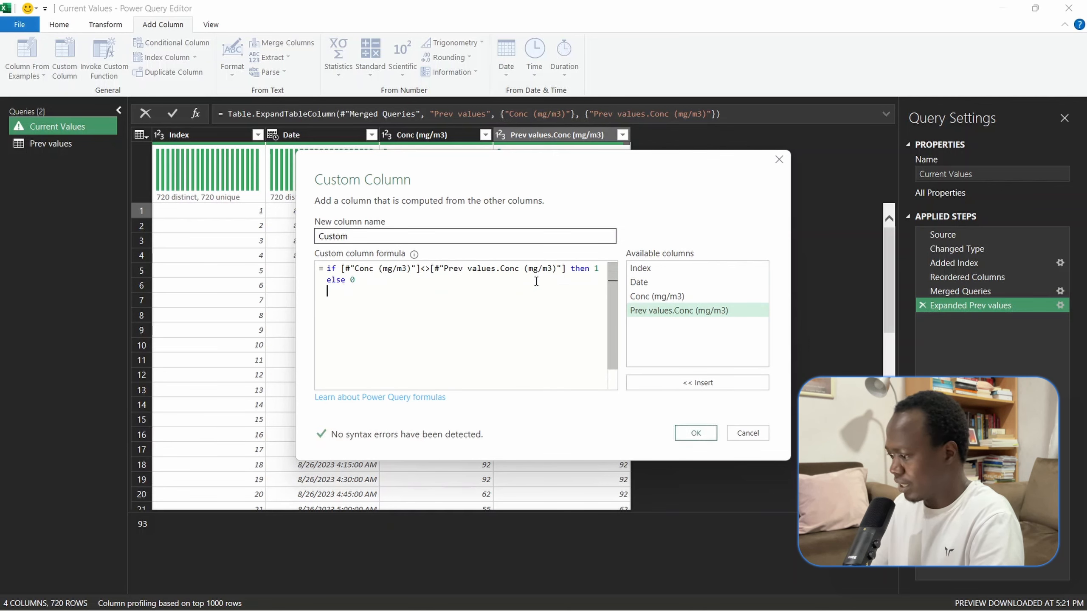
{"action": "left_click", "coordinate": [685, 429]}
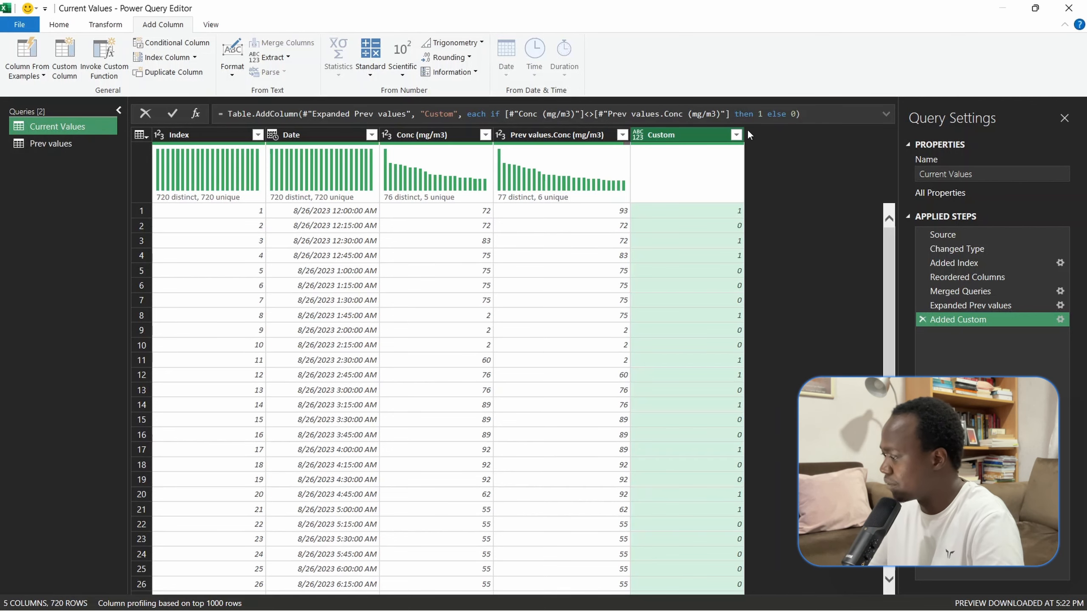
- Filter the Custom column to exclude 0 and keep only the rows with value 1
{"action": "left_click", "coordinate": [729, 137]}
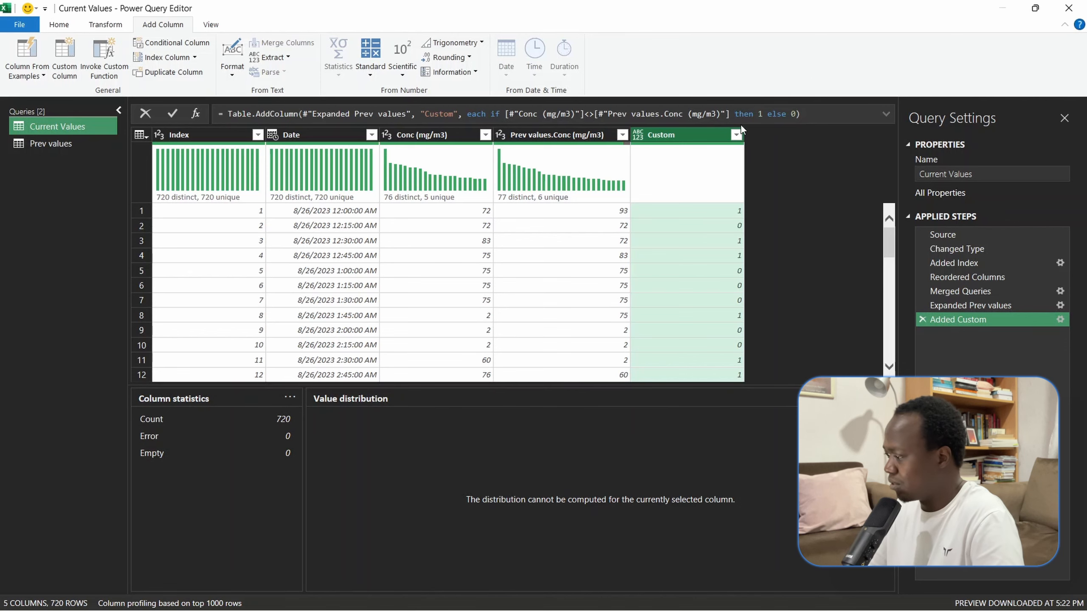
{"action": "left_click", "coordinate": [736, 135]}
{"action": "left_click", "coordinate": [536, 298]}
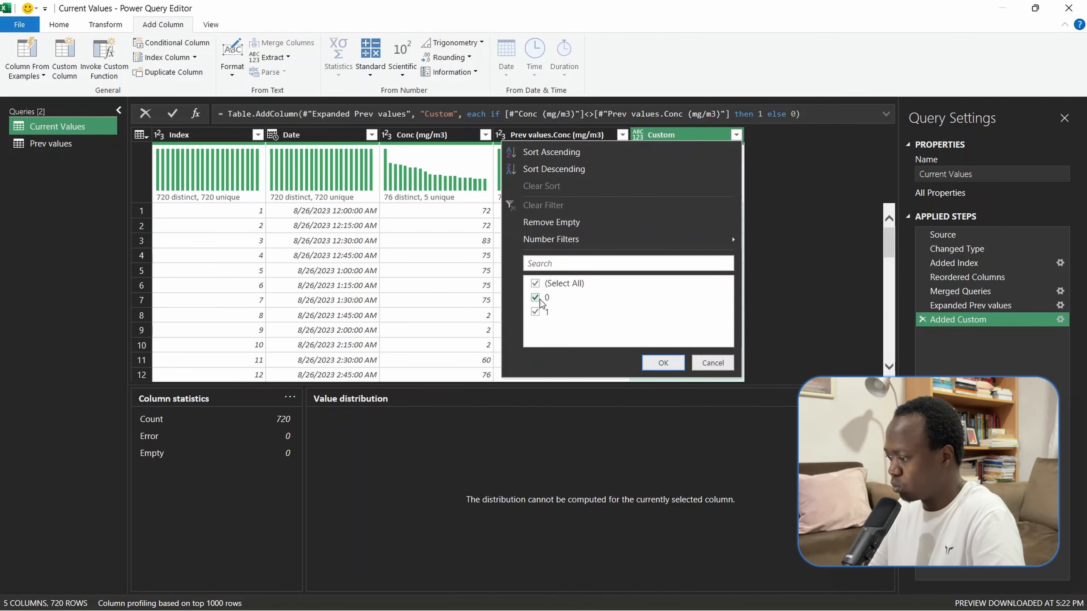
{"action": "left_click", "coordinate": [675, 363]}
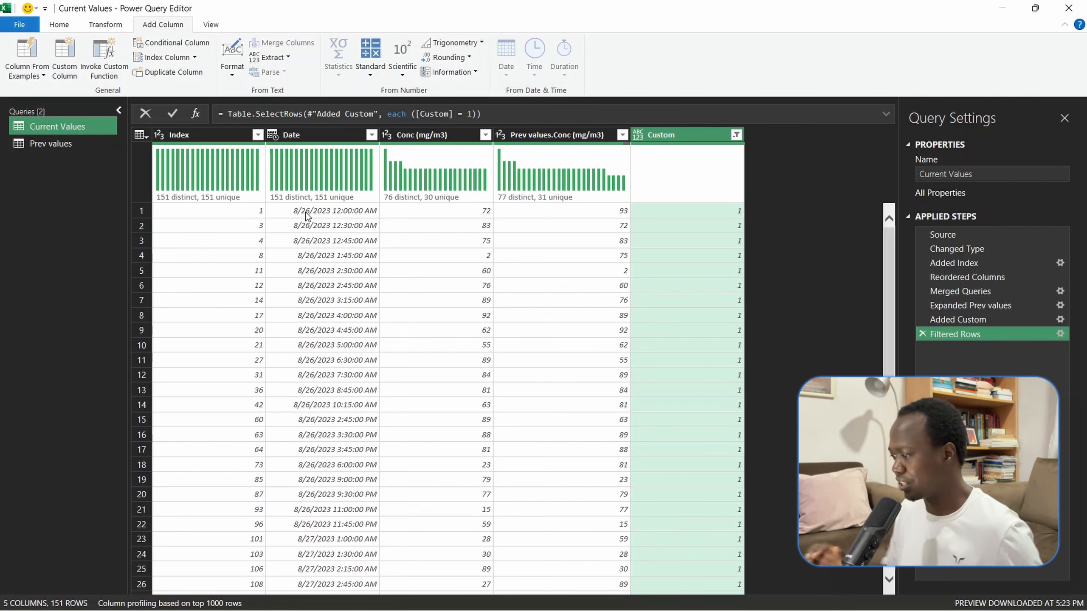
- Keep only the Date and Conc (mg/m3) columns in the Current Values query and remove all others
{"action": "left_click", "coordinate": [327, 139]}
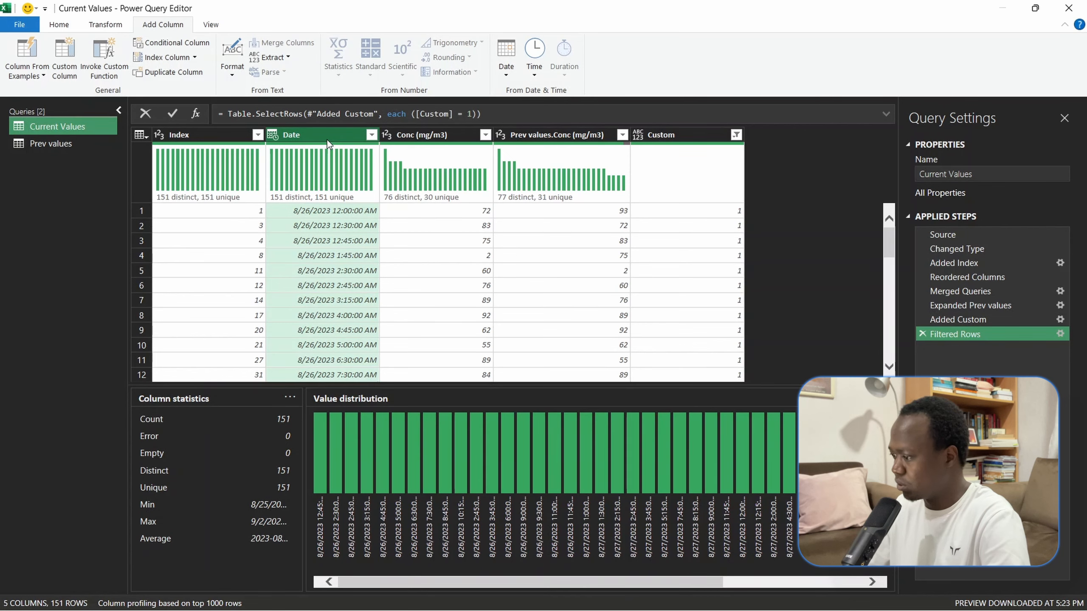
{"action": "left_click", "coordinate": [428, 135], "text": "ctrl"}
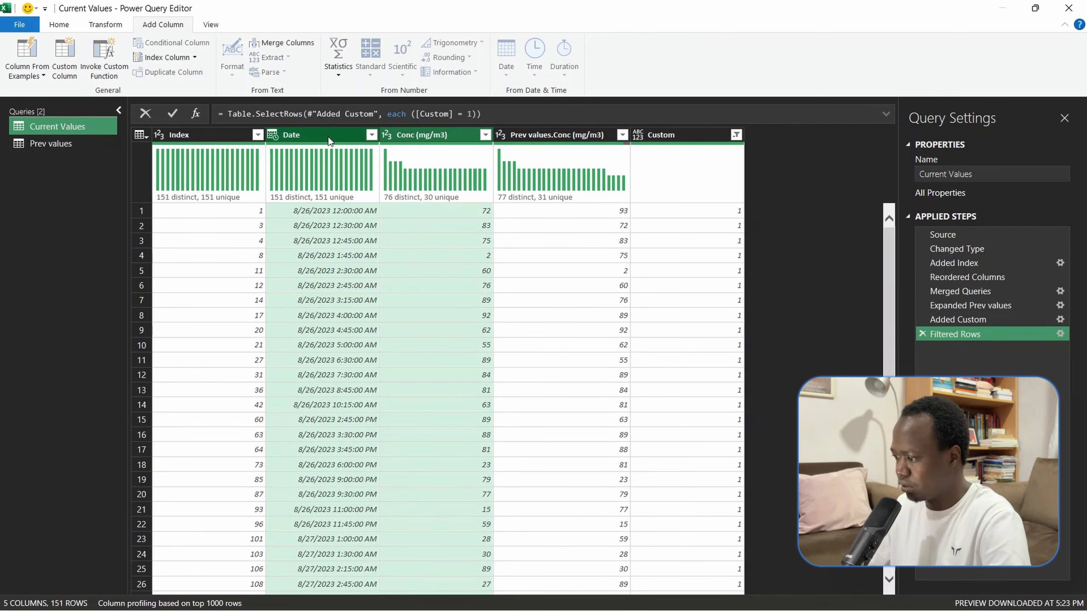
{"action": "right_click", "coordinate": [328, 139]}
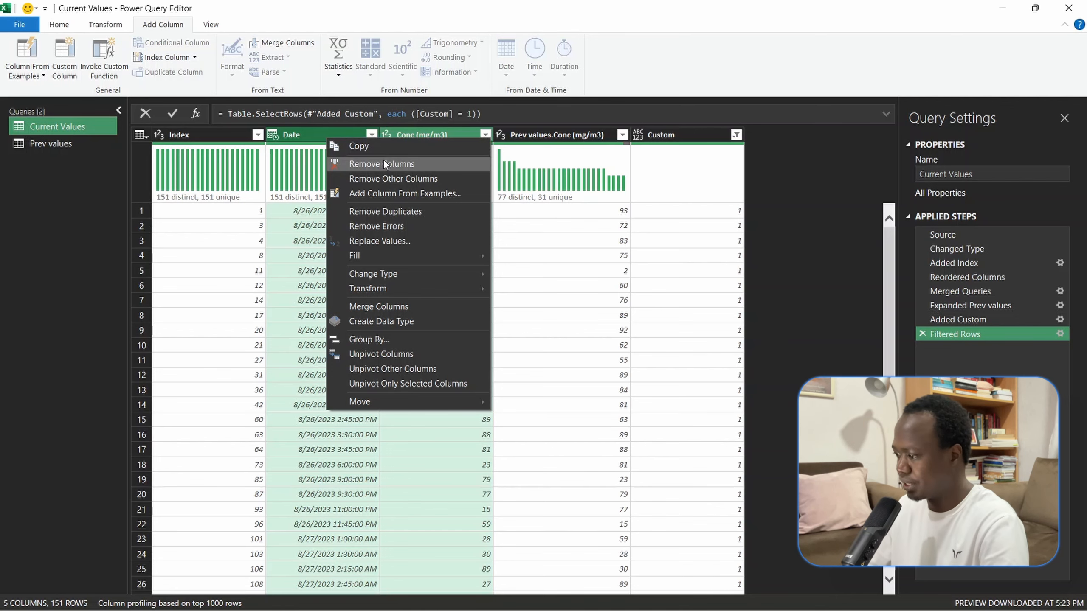
{"action": "left_click", "coordinate": [383, 177]}
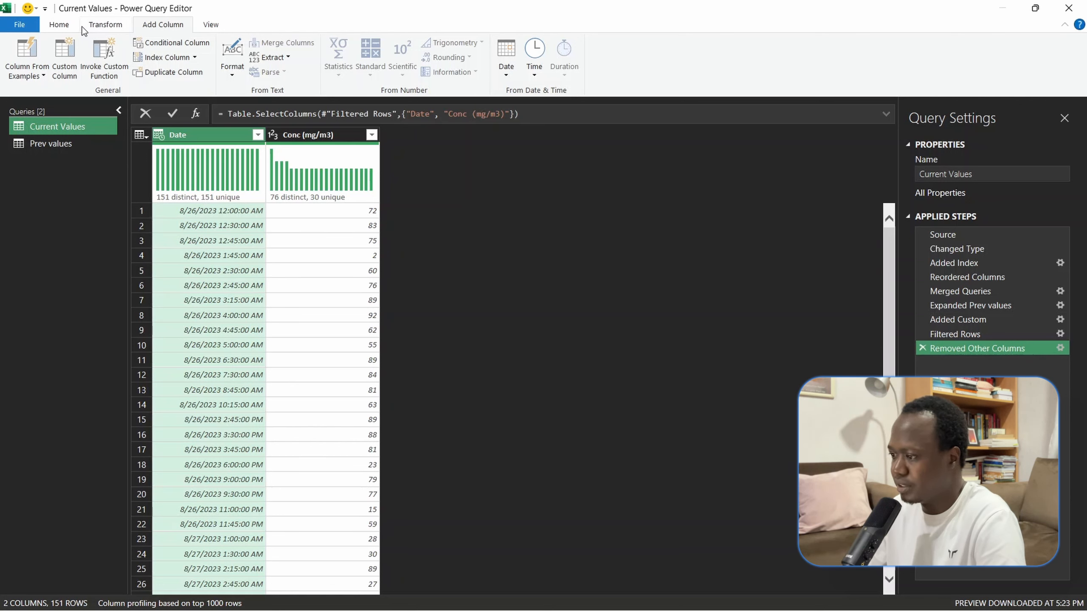
- Close the query editor and load the queries as tables in new worksheets
{"action": "left_click", "coordinate": [60, 24]}
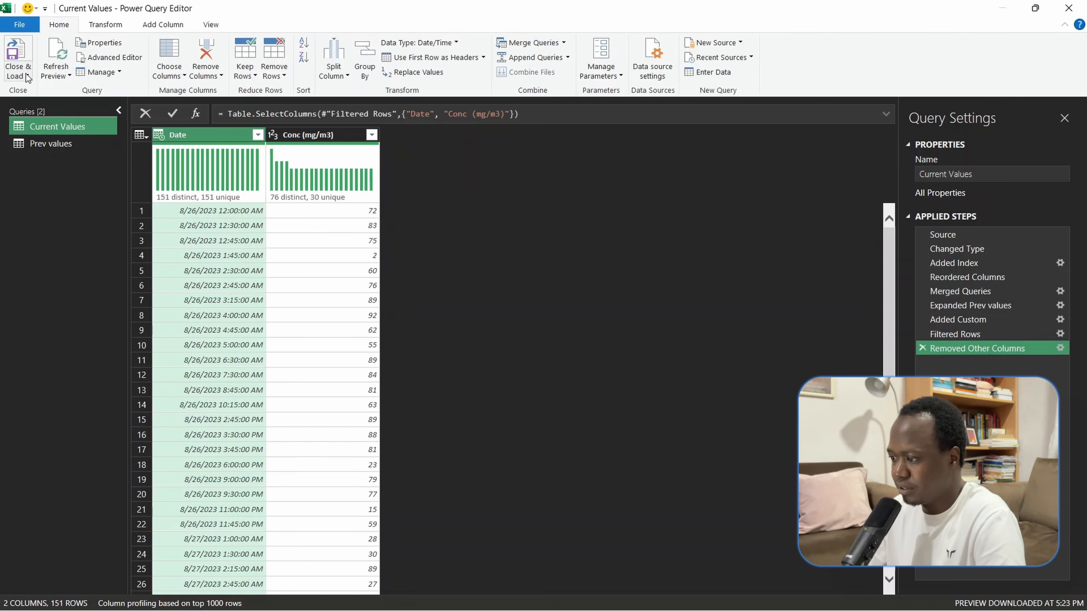
{"action": "left_click", "coordinate": [27, 76]}
{"action": "left_click", "coordinate": [34, 104]}
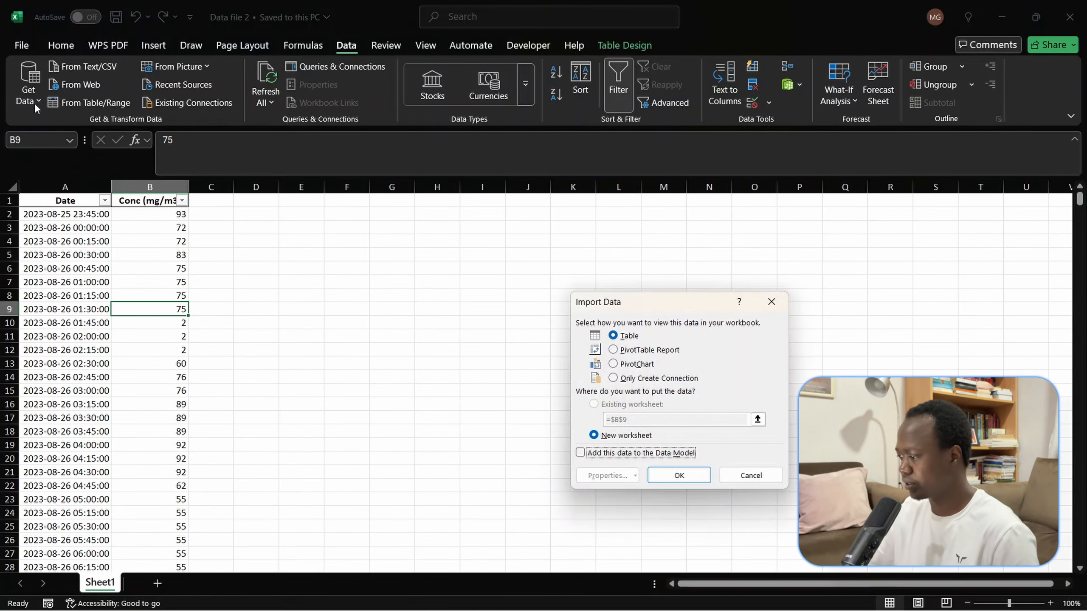
{"action": "left_click", "coordinate": [676, 474]}
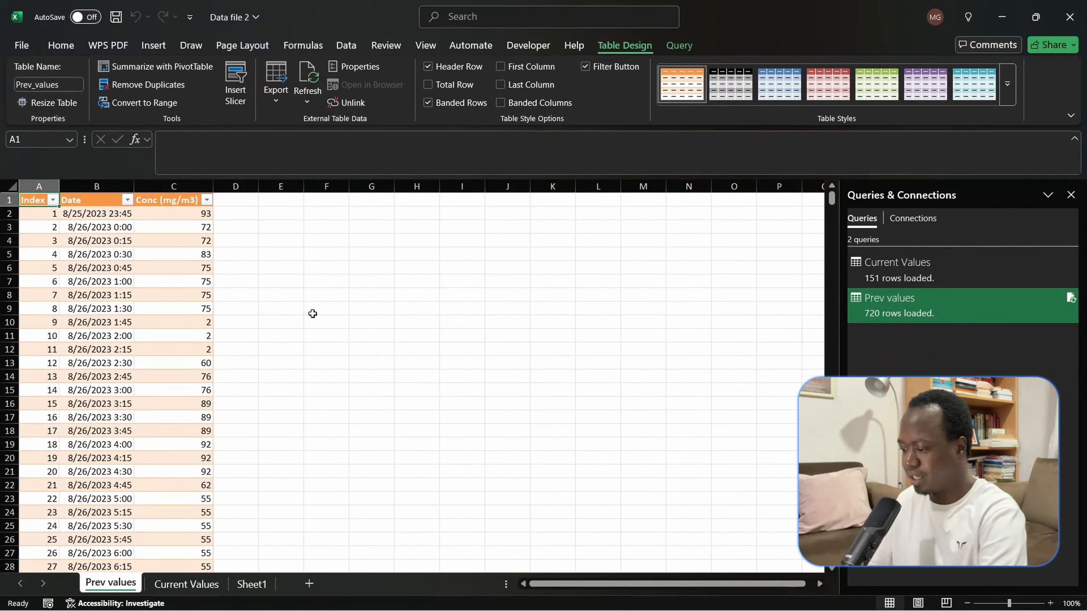
- Reopen the Current Values query for editing and switch from the Data file workbook back to its Power Query Editor window
{"action": "left_click", "coordinate": [912, 260]}
{"action": "double_click", "coordinate": [912, 259]}
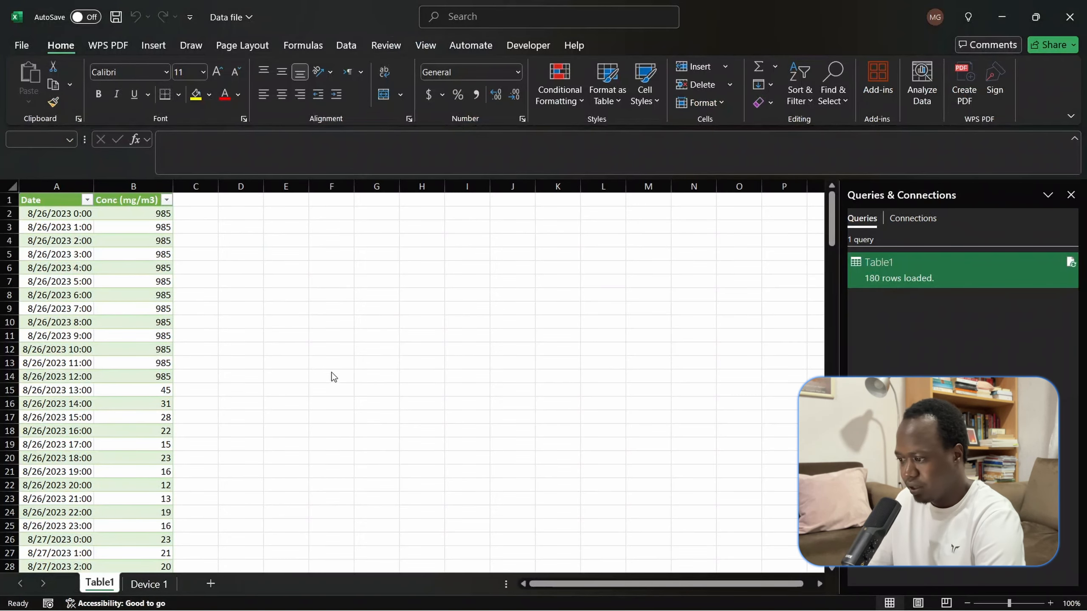
{"action": "key", "text": "alt+Tab"}
{"action": "key", "text": "Tab"}
{"action": "key", "text": "alt+Tab"}
{"action": "key", "text": "alt+Tab"}
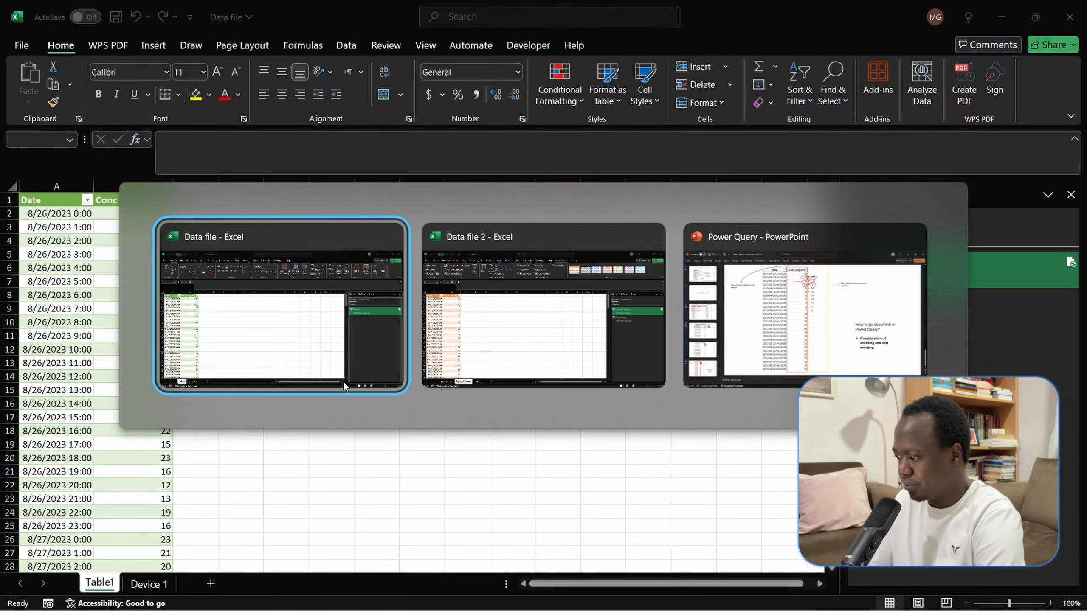
{"action": "key", "text": "alt+Tab"}
{"action": "key", "text": "Tab"}
{"action": "key", "text": "alt+Tab"}
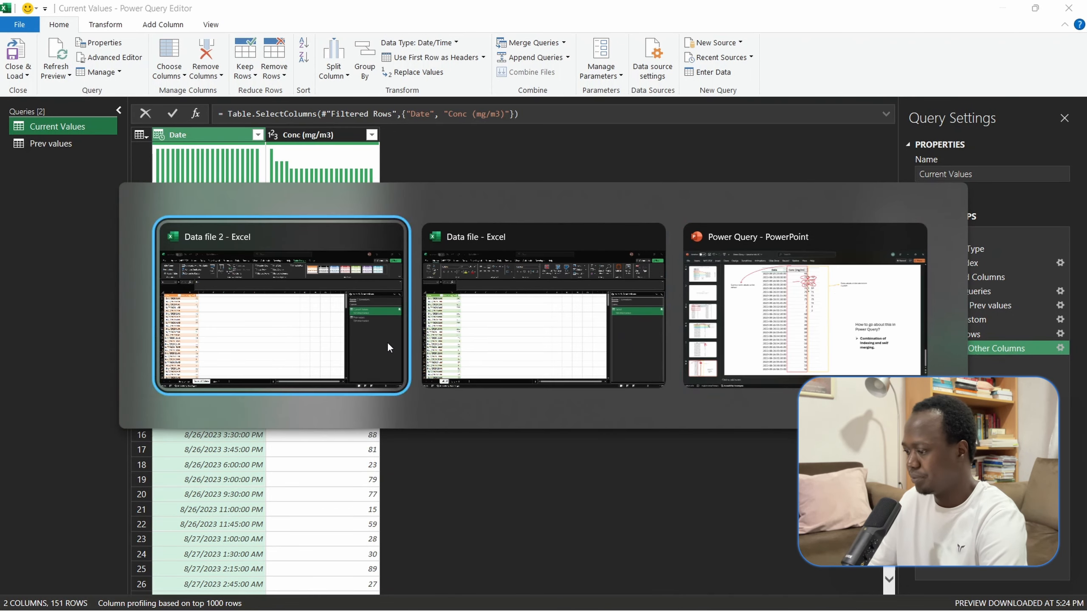
- Close and load the Current Values query to return to its table in the Data file 2 workbook
{"action": "left_click", "coordinate": [23, 73]}
{"action": "left_click", "coordinate": [46, 84]}
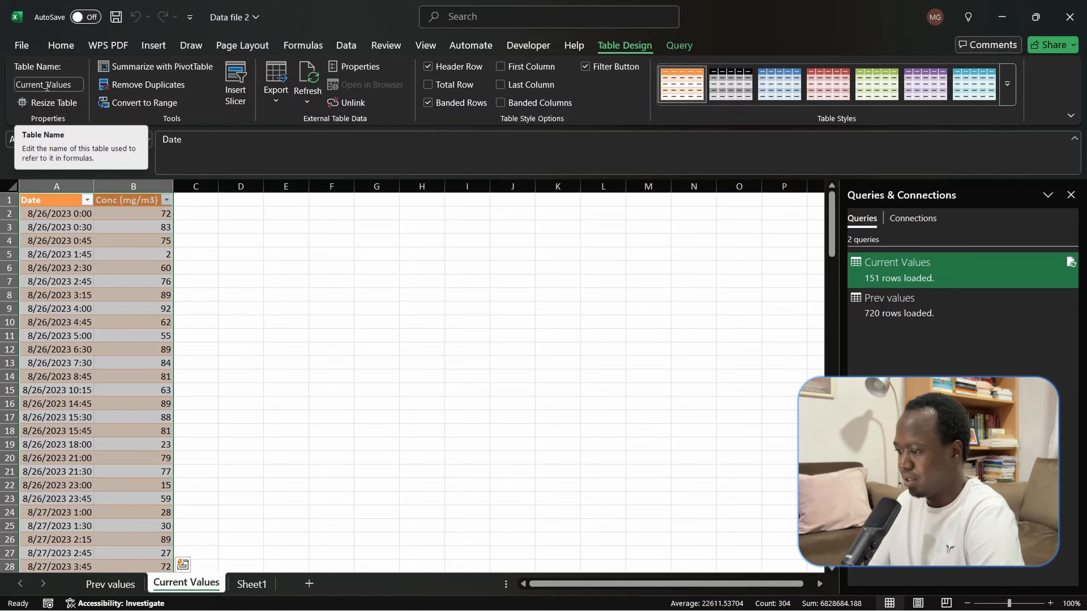
{"action": "left_click", "coordinate": [260, 295]}
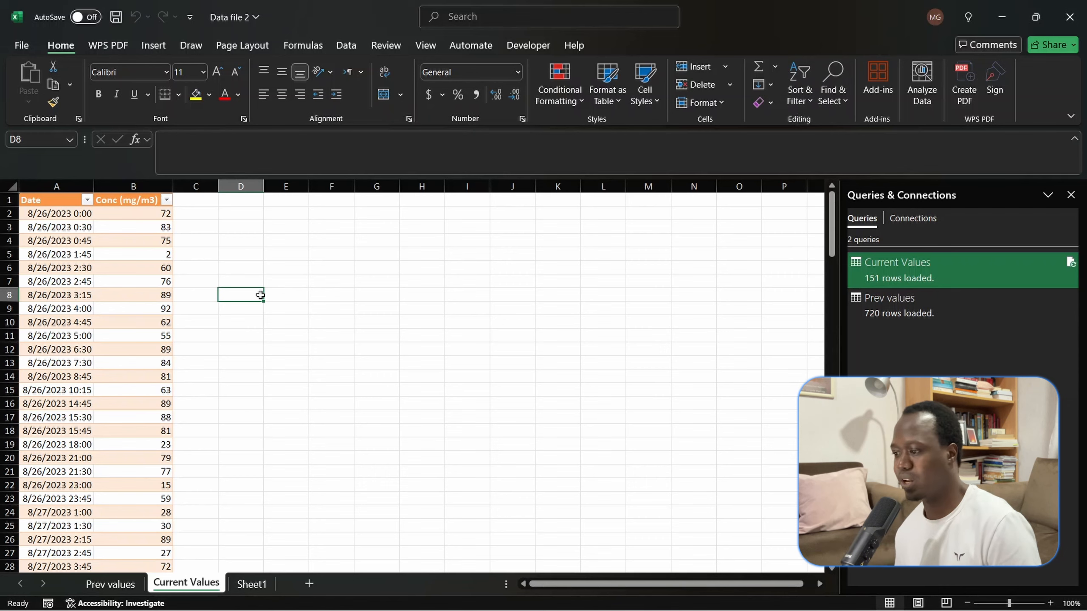
- Select all Date and concentration rows of the Current Values table down to its end and save the Data file 2 workbook
{"action": "left_click", "coordinate": [84, 213]}
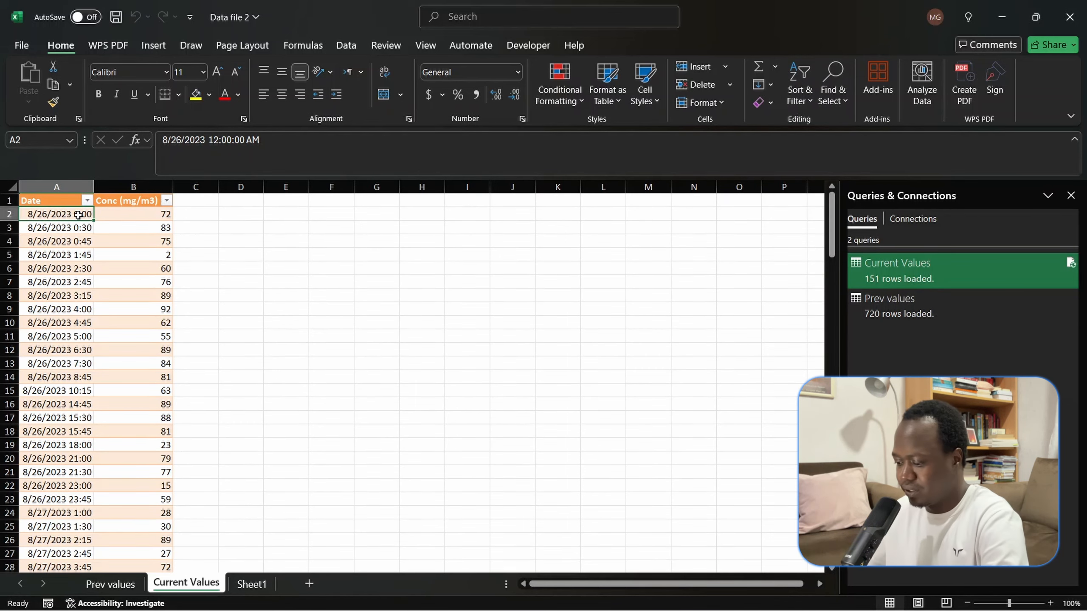
{"action": "key", "text": "ctrl+shift+Right"}
{"action": "key", "text": "ctrl+shift+Down"}
{"action": "key", "text": "ctrl+s"}
{"action": "key", "text": "ctrl+q"}
{"action": "left_click", "coordinate": [260, 336]}
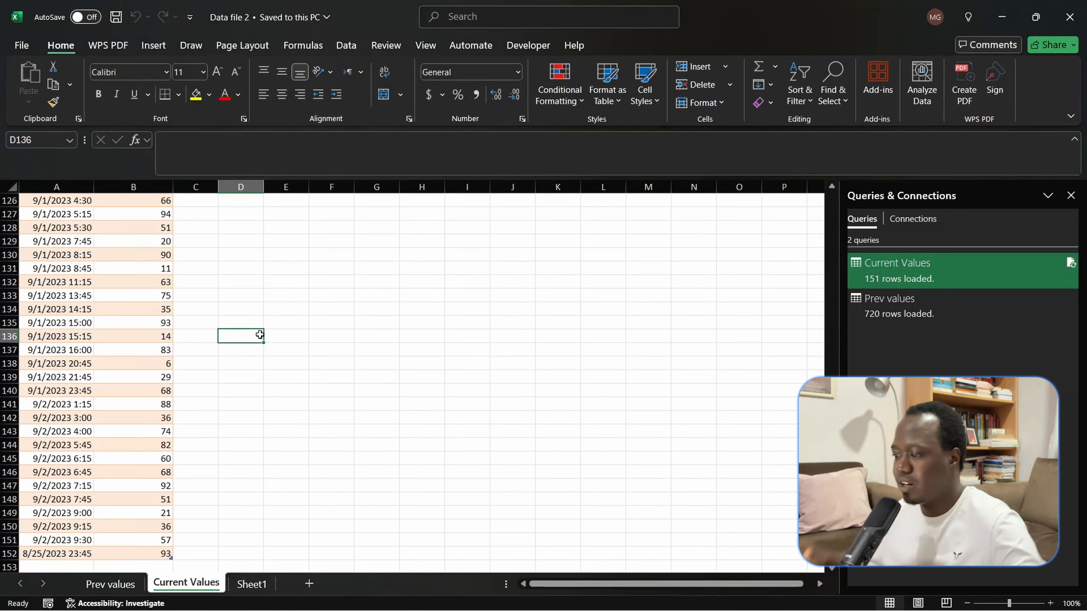